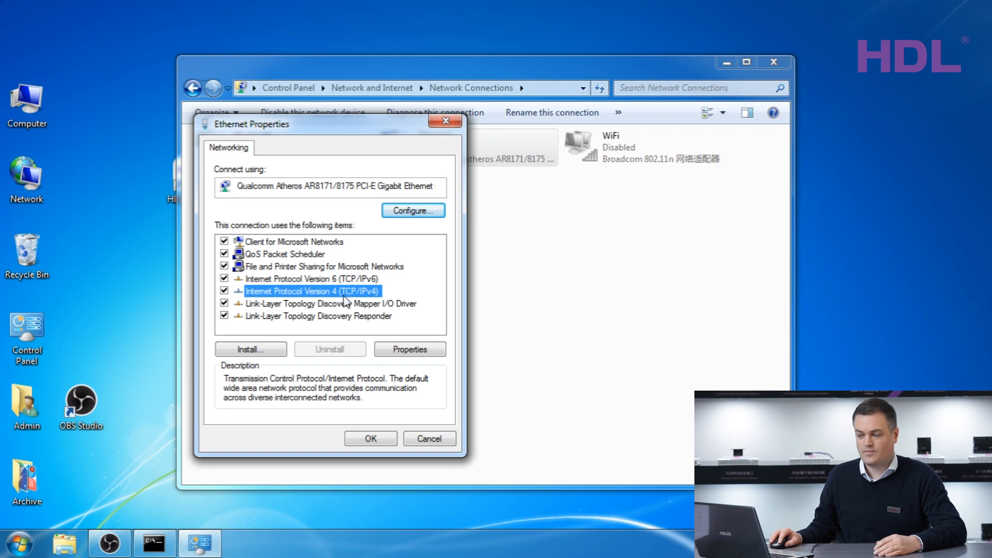
- Assign the Ethernet adapter the static IPv4 address 192.168.10.10 with subnet mask 255.255.255.0
click(410, 348)
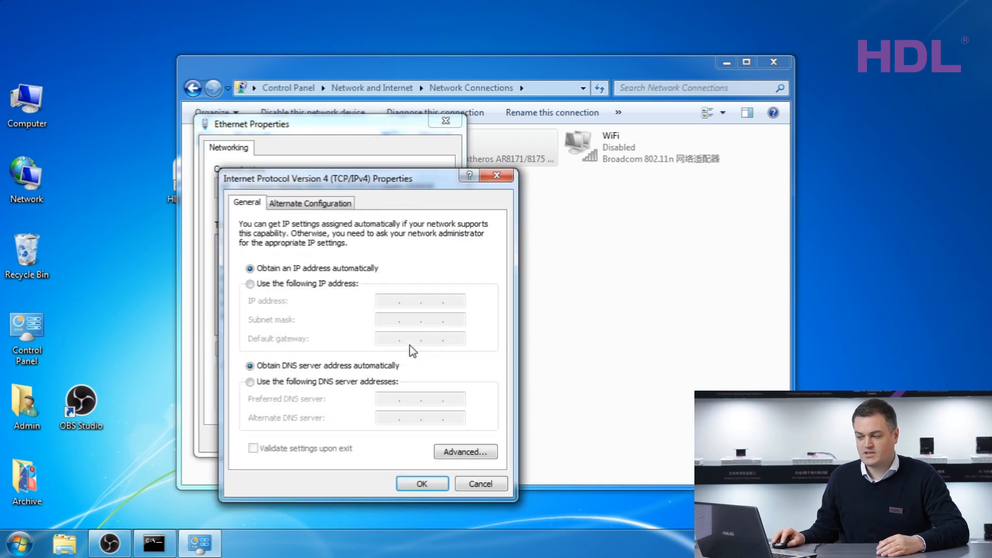
click(277, 289)
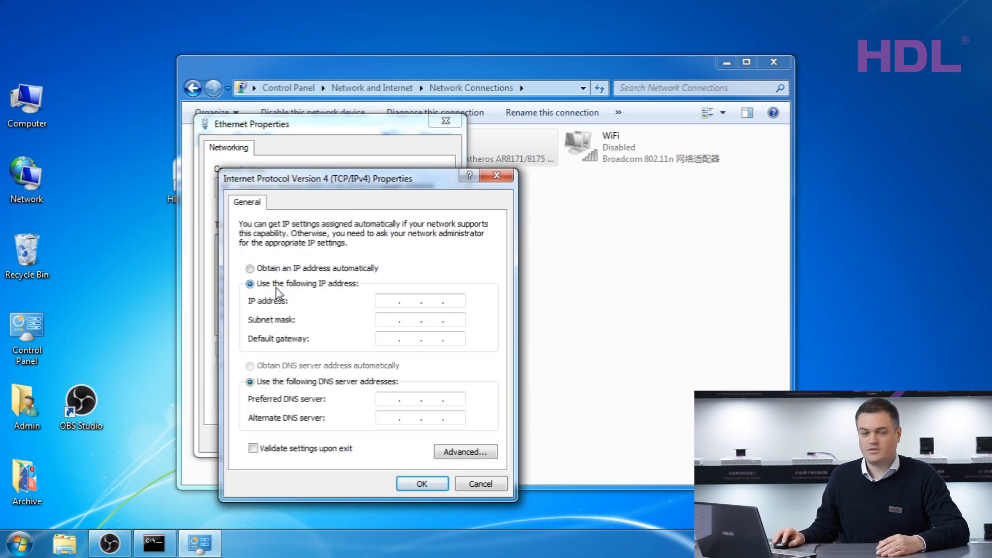
click(389, 300)
text(192.168.)
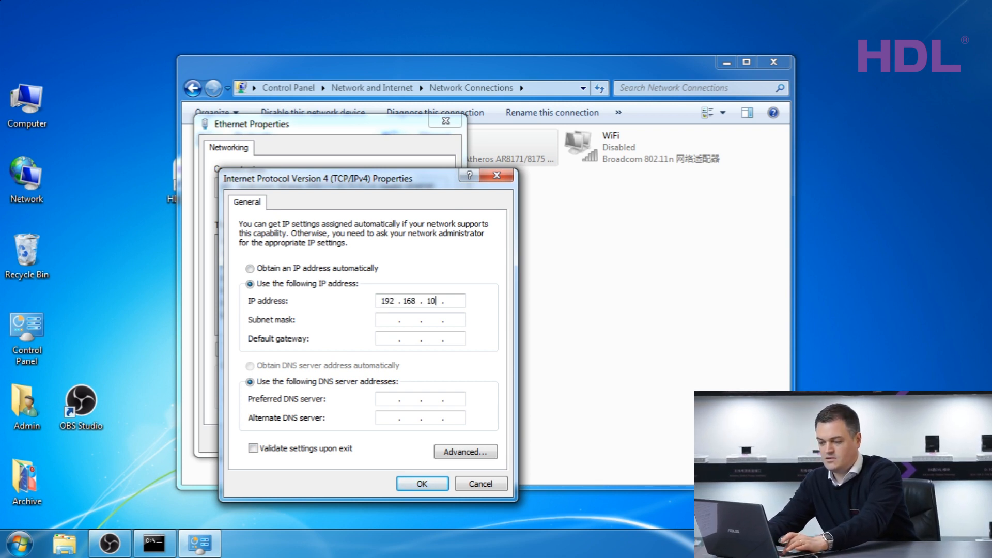
text(10)
key(Tab)
click(454, 302)
text(10)
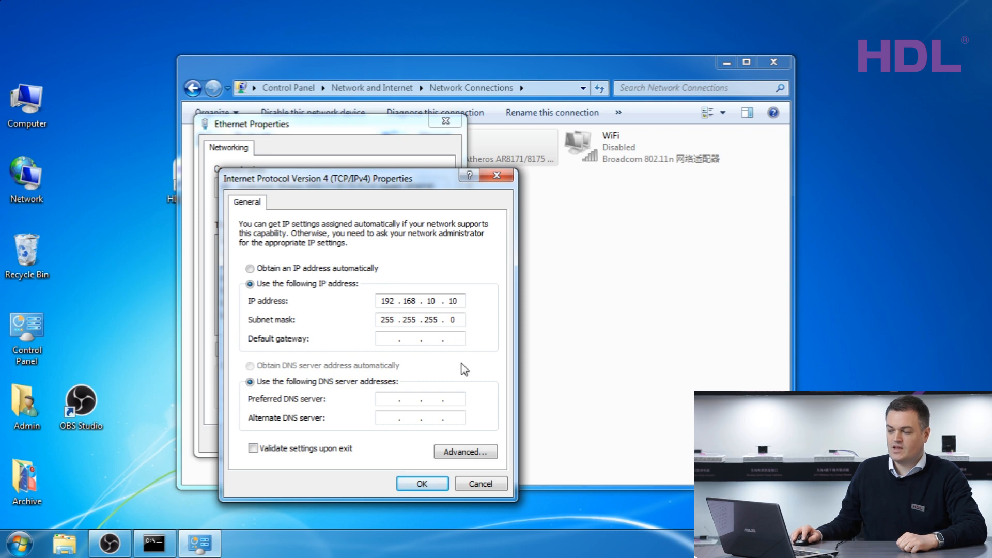
click(423, 484)
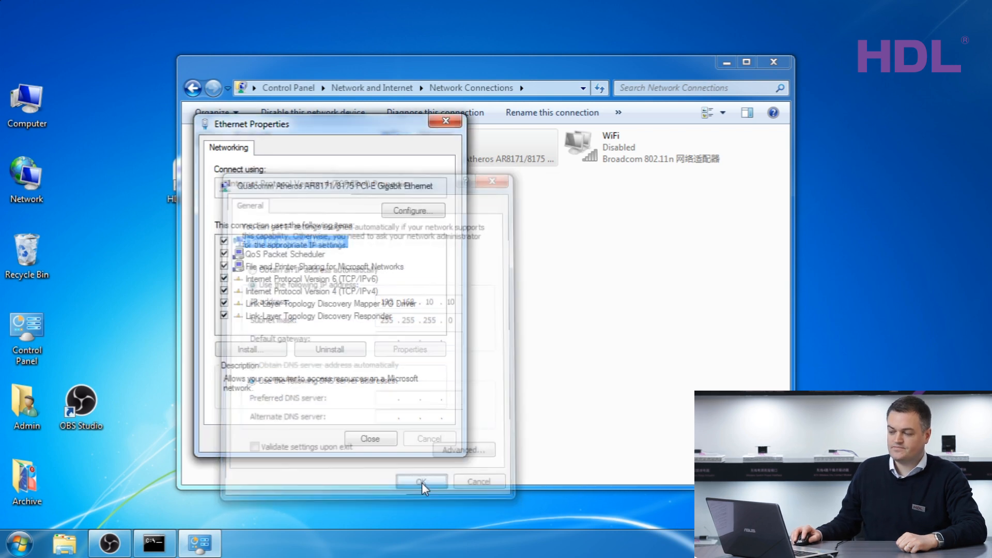
click(365, 439)
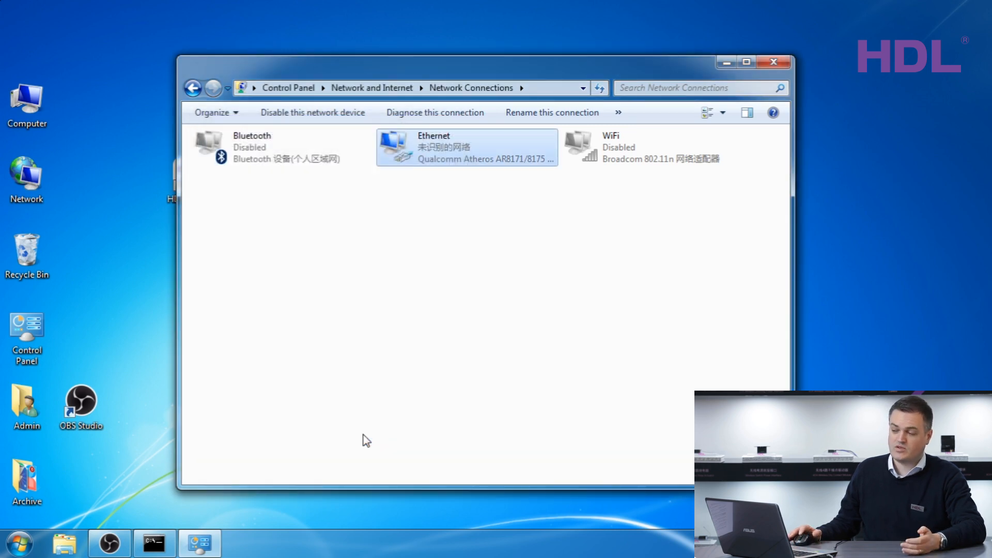
- Open a command prompt, run ipconfig to check the Ethernet adapter's IPv4 address, and close it
click(17, 547)
text(cmd)
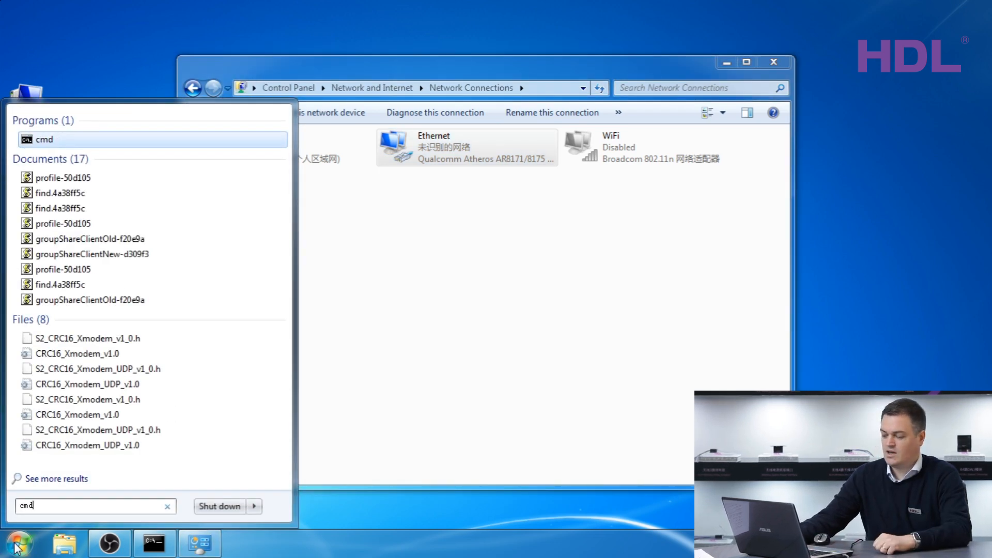
key(Return)
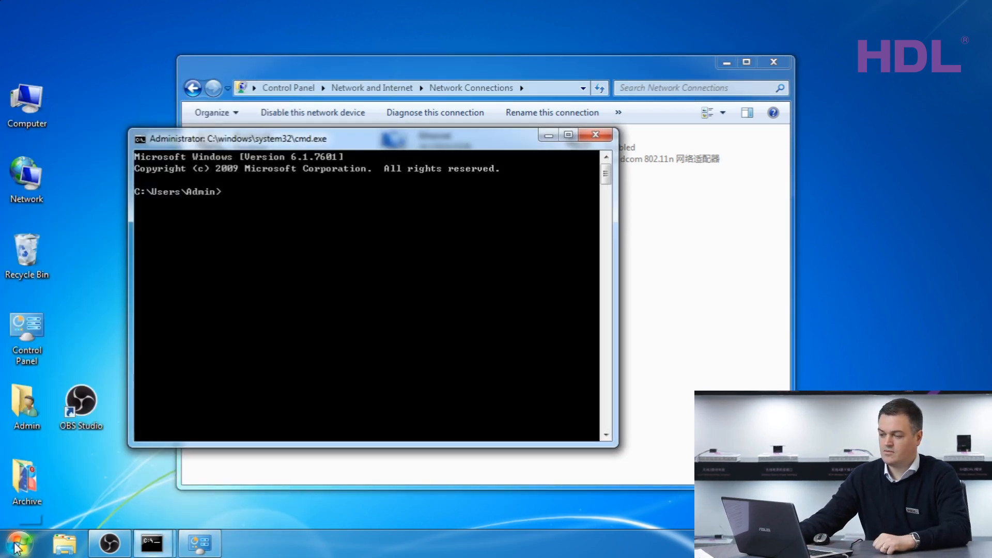
text(ipconfig)
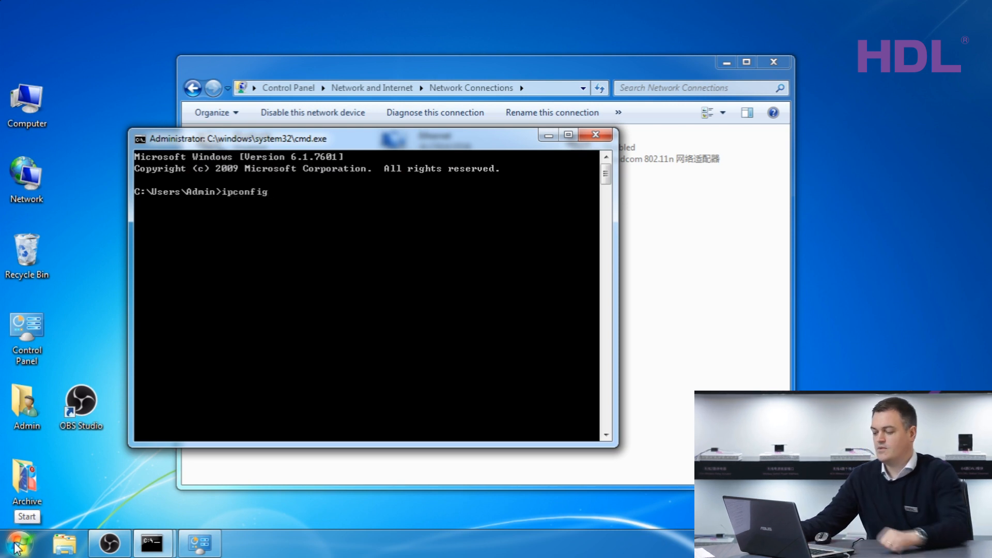
key(Return)
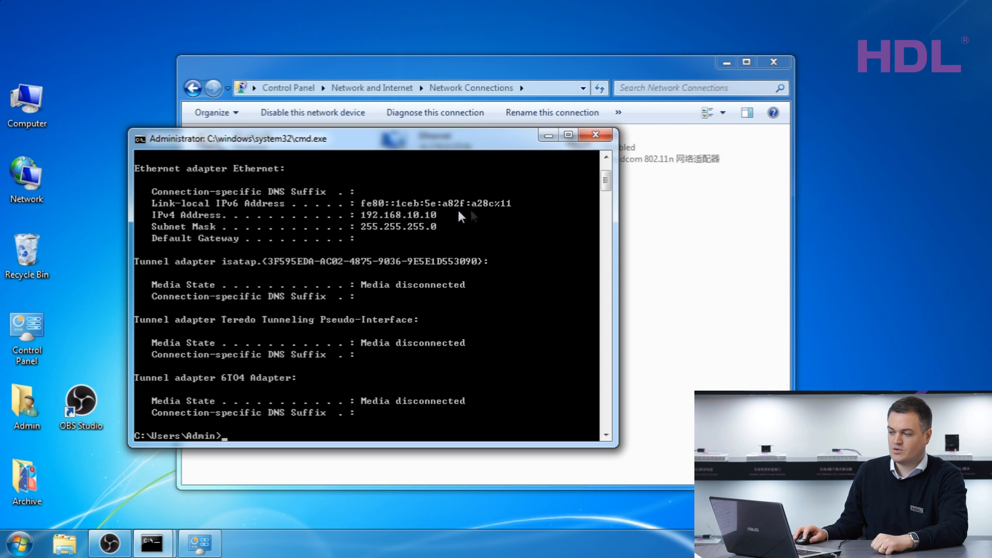
click(595, 135)
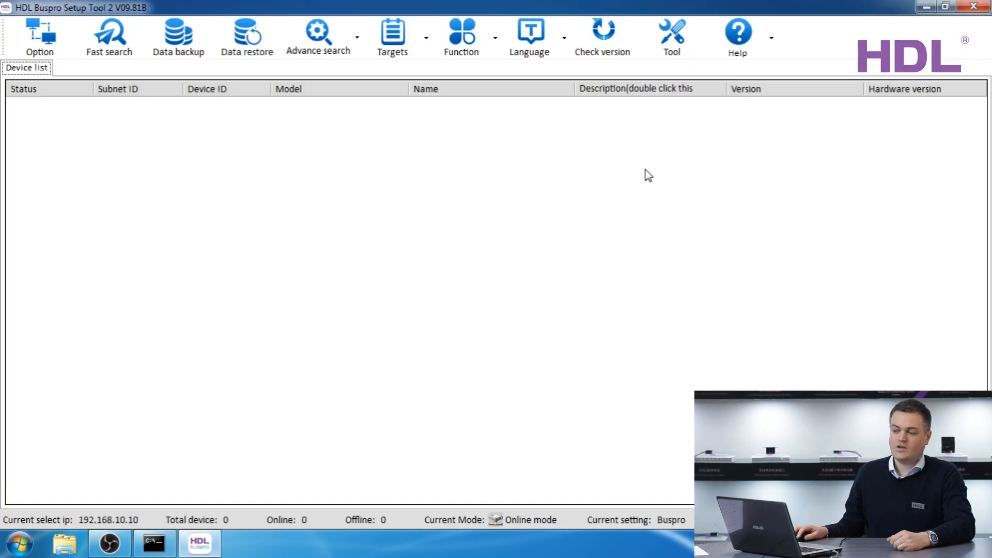
- Run a fast search in HDL Buspro Setup Tool 2 and review the device IDs of the listed modules
click(105, 48)
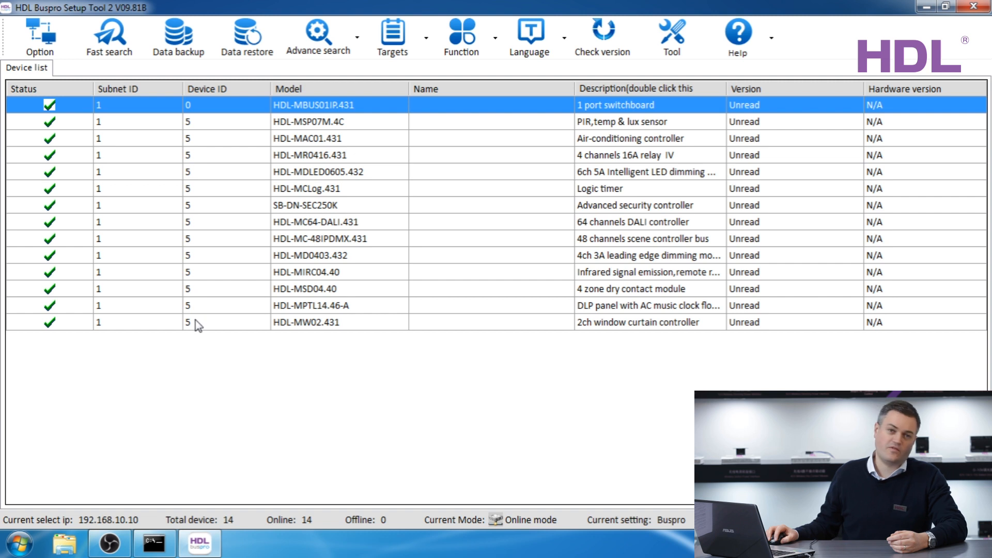
click(204, 126)
click(203, 138)
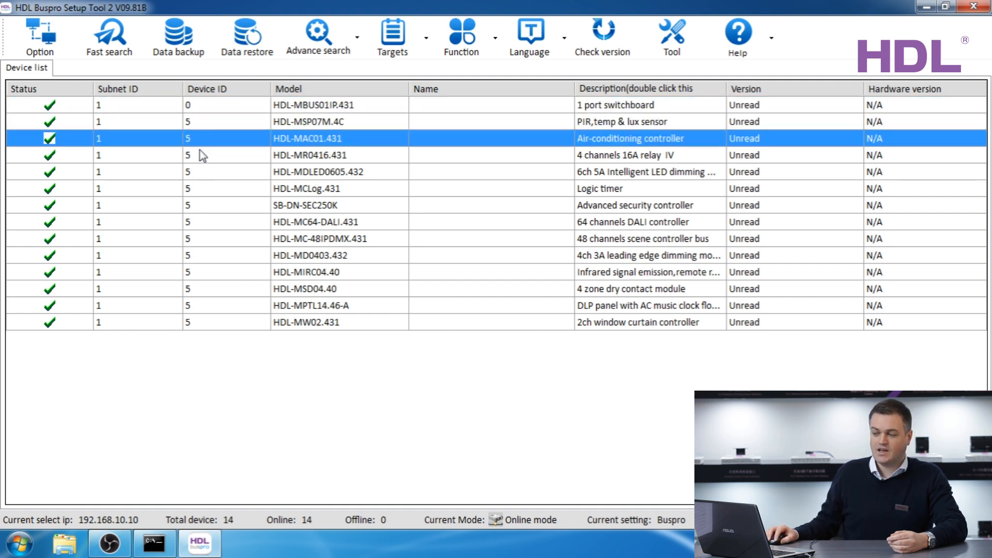
click(202, 156)
click(195, 171)
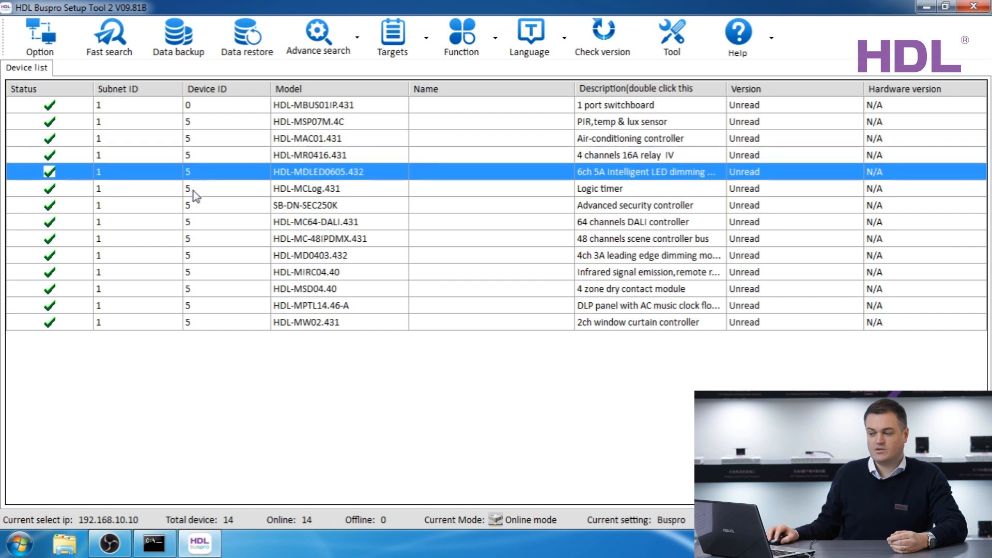
click(194, 190)
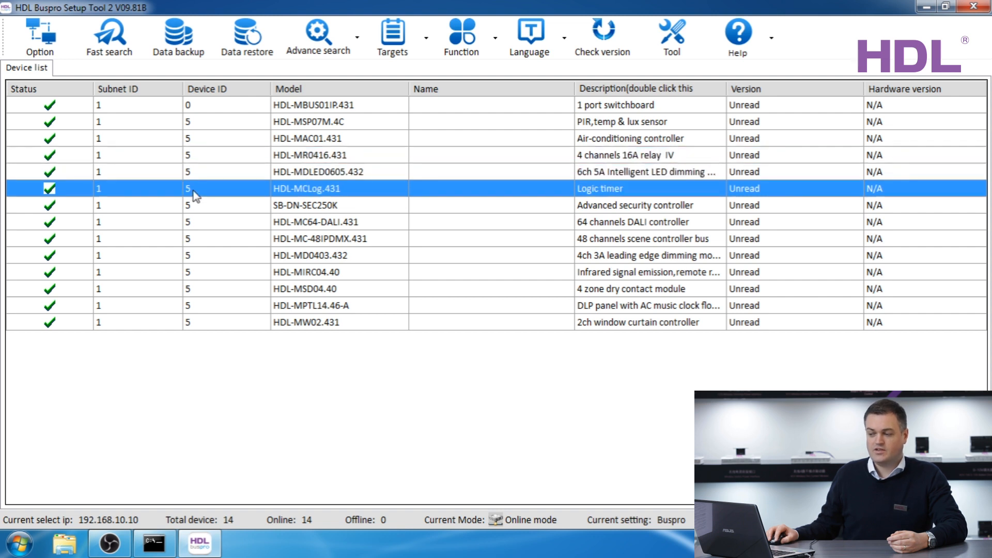
- Modify the address of the HDL-MSP07M.4C sensor to device ID 1, keeping subnet ID 1
right_click(194, 125)
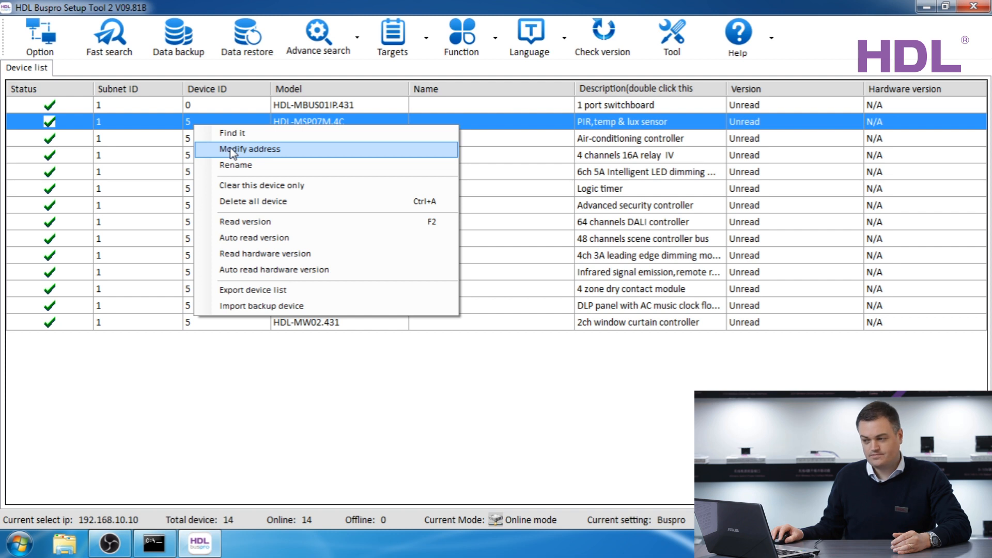
click(179, 129)
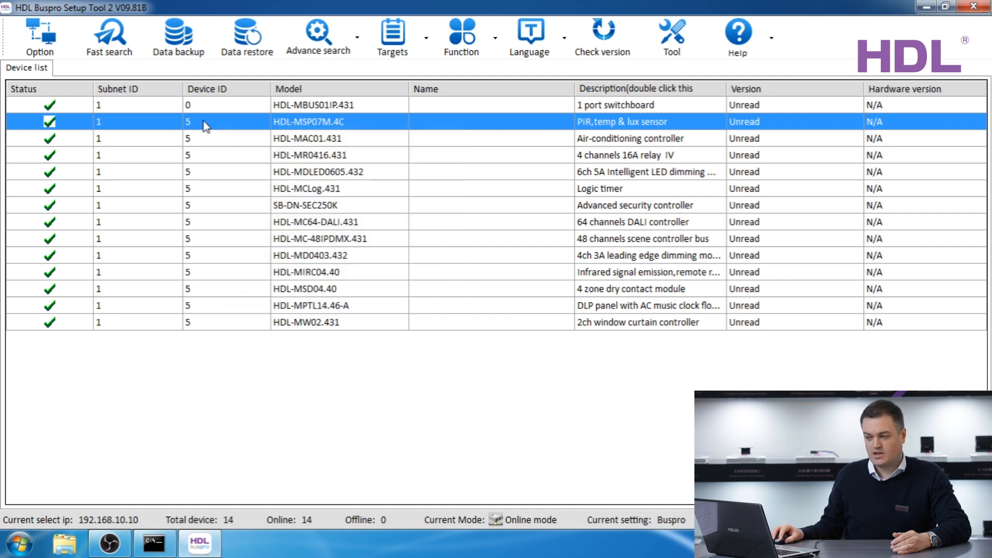
double_click(205, 129)
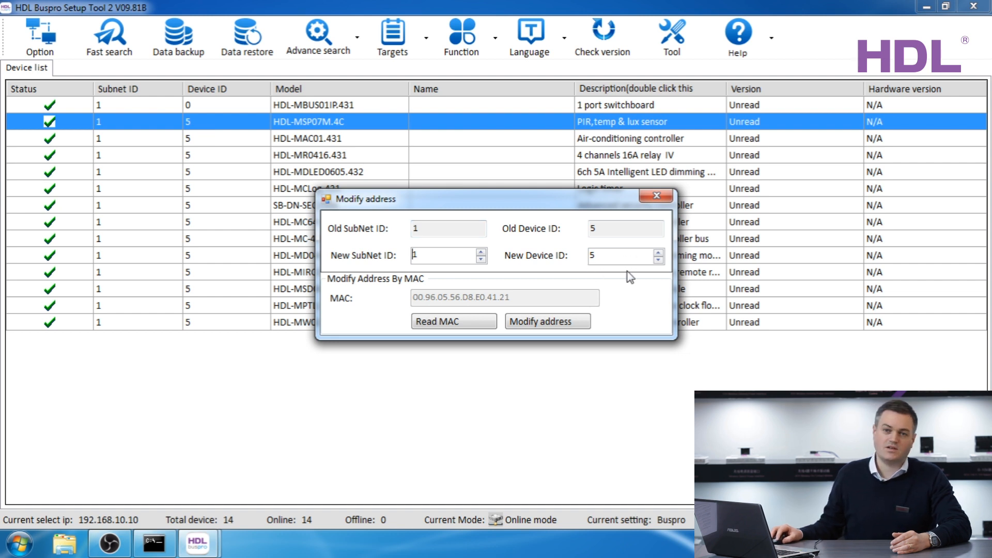
key(Tab)
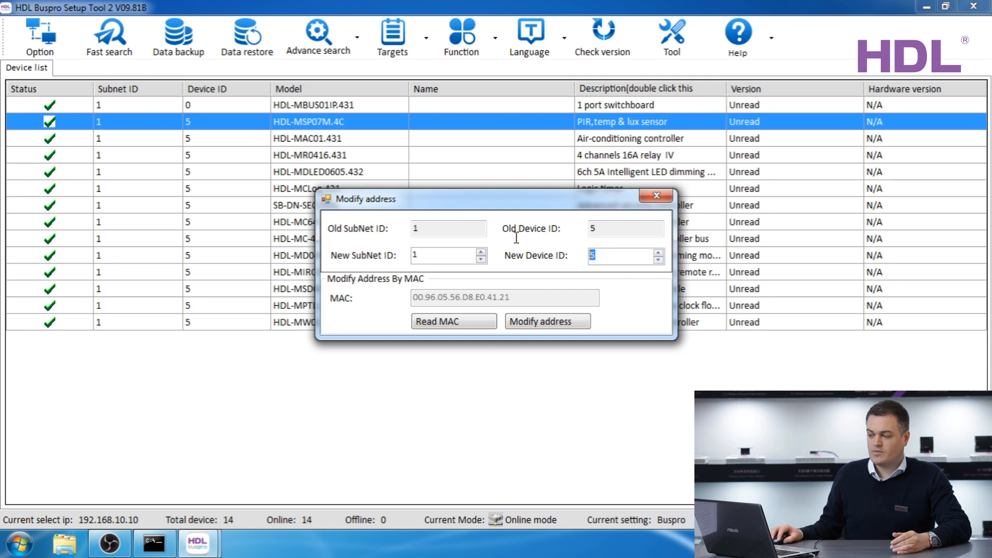
text(1)
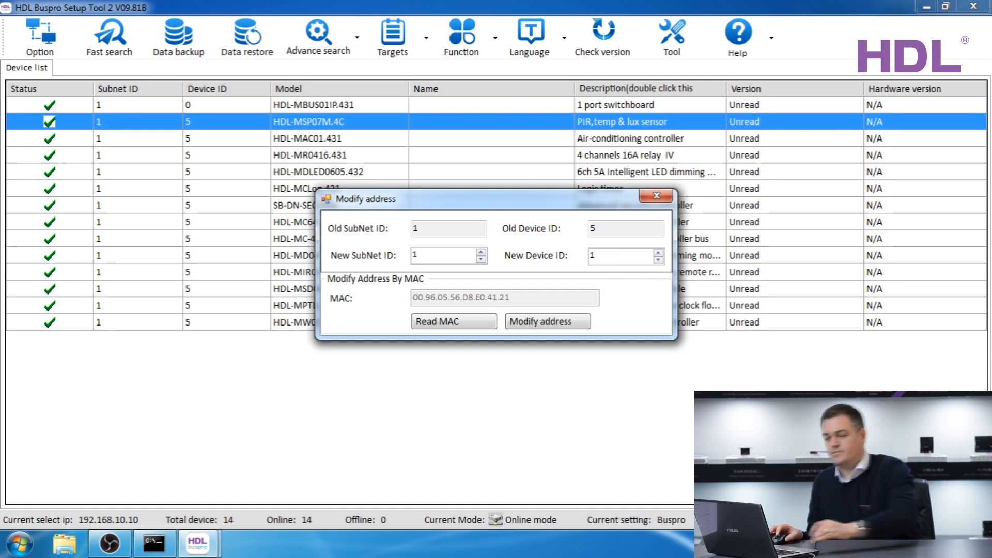
click(543, 323)
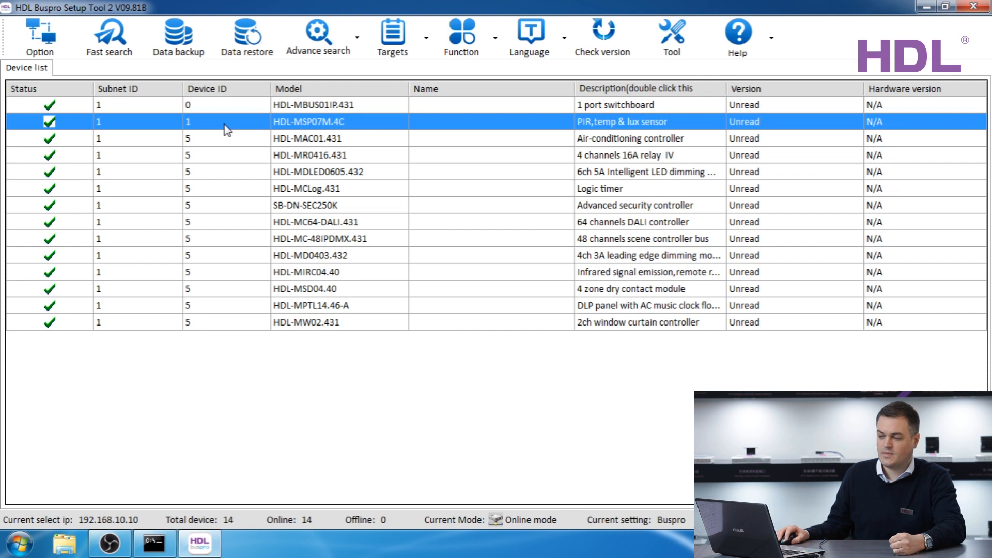
- Modify the address of the HDL-MAC01.431 air-conditioning controller to device ID 2, keeping subnet ID 1
click(206, 141)
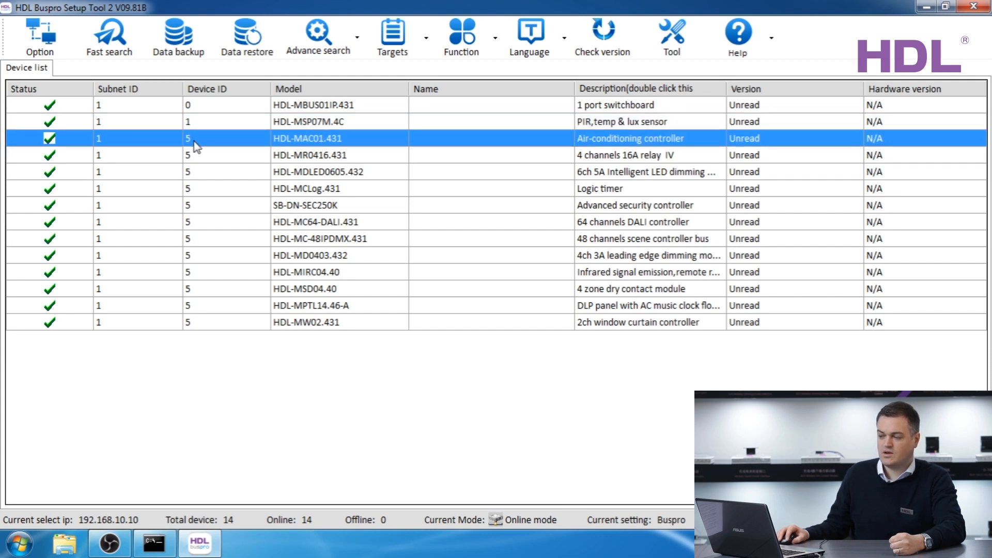
double_click(196, 140)
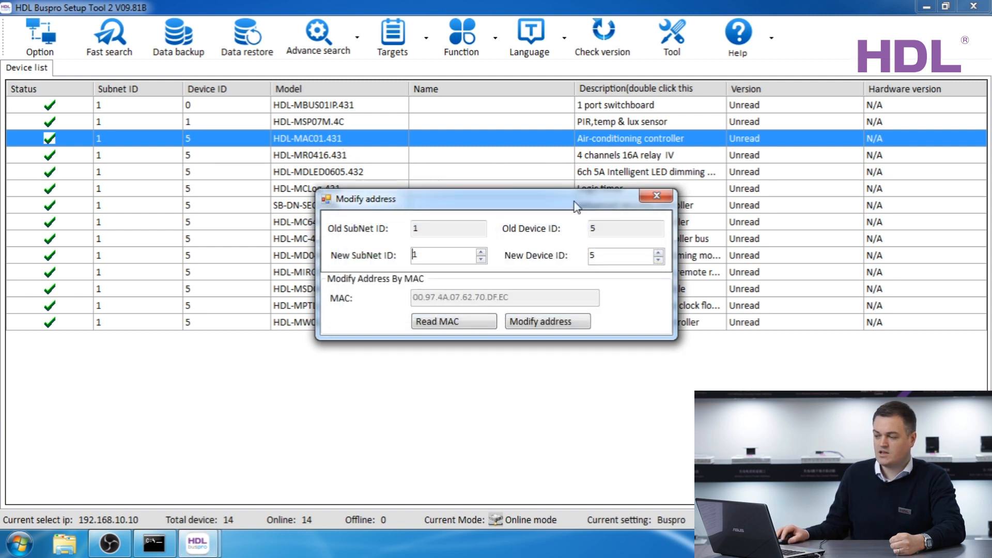
double_click(612, 253)
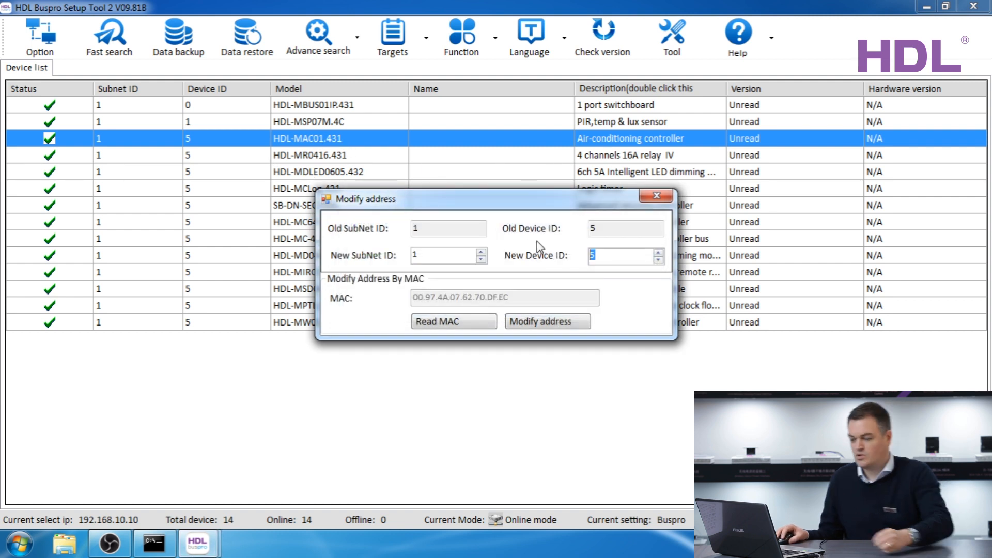
text(2)
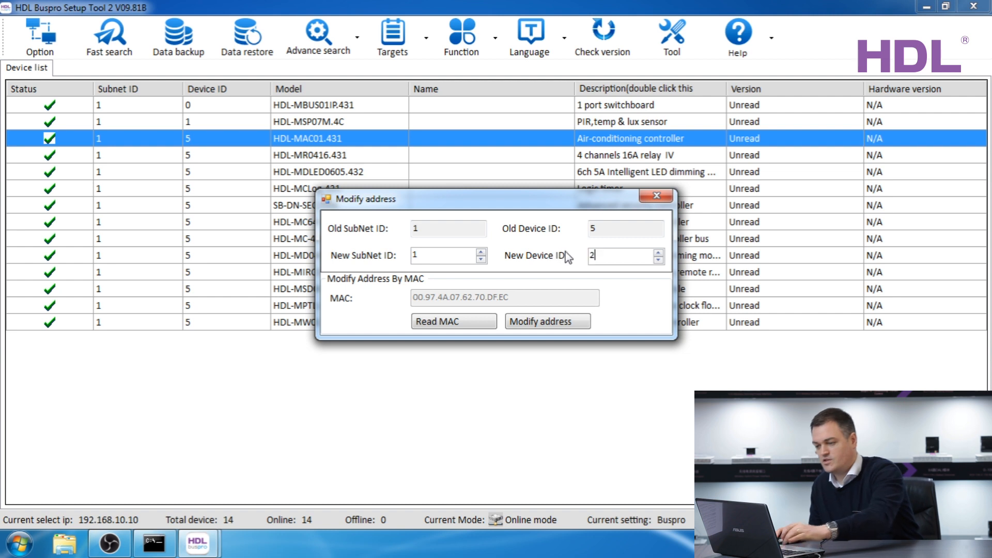
click(528, 325)
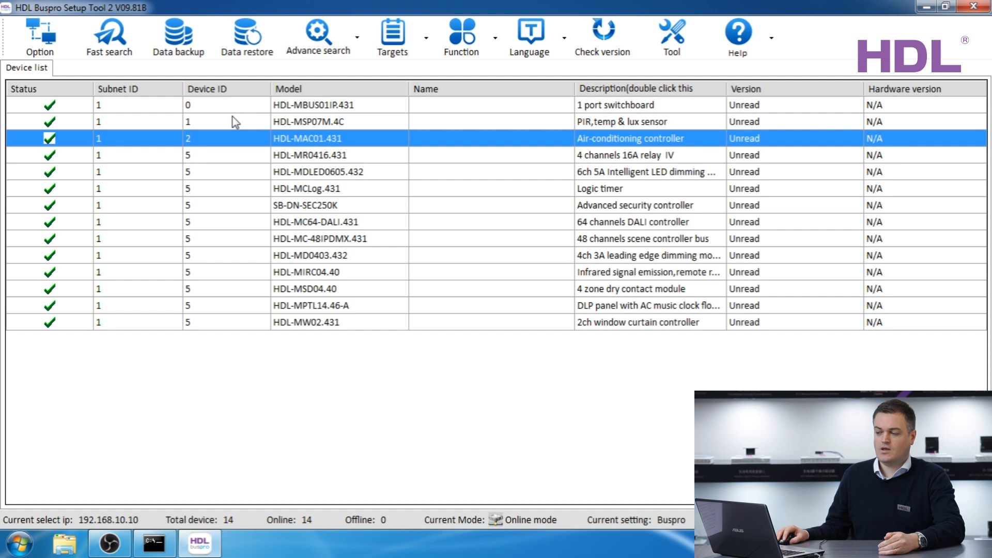
- Delete all devices from the device list and open the tool for adding address mode devices
right_click(221, 148)
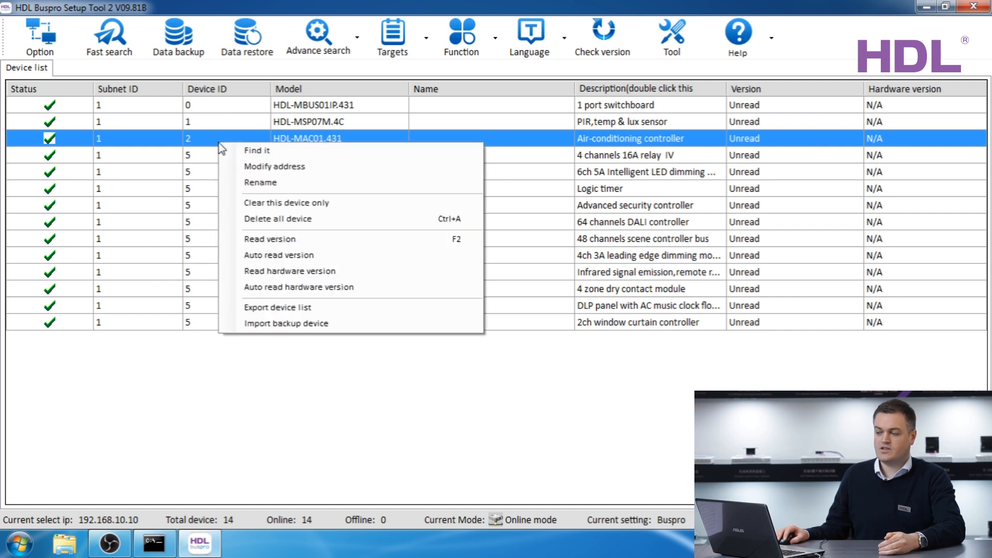
click(261, 224)
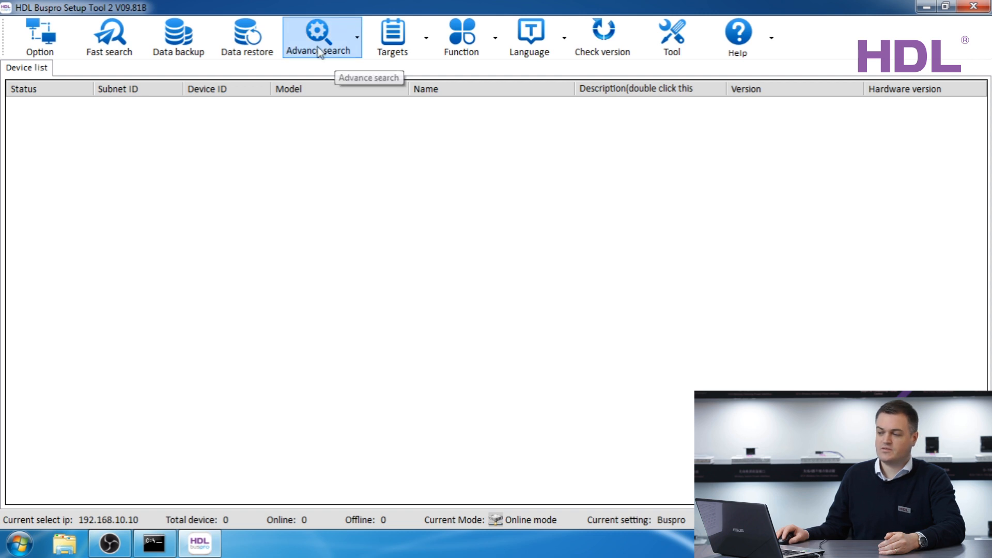
click(317, 30)
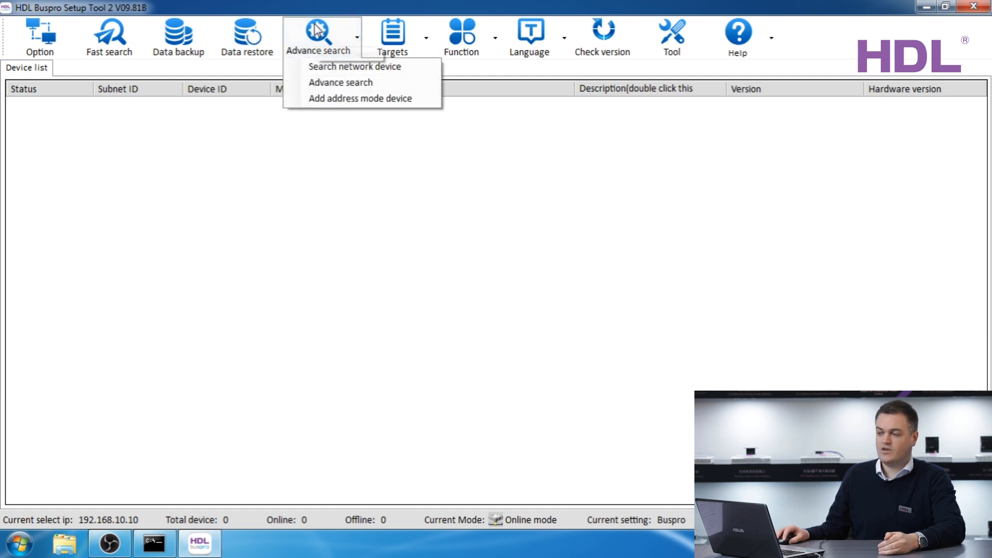
click(337, 101)
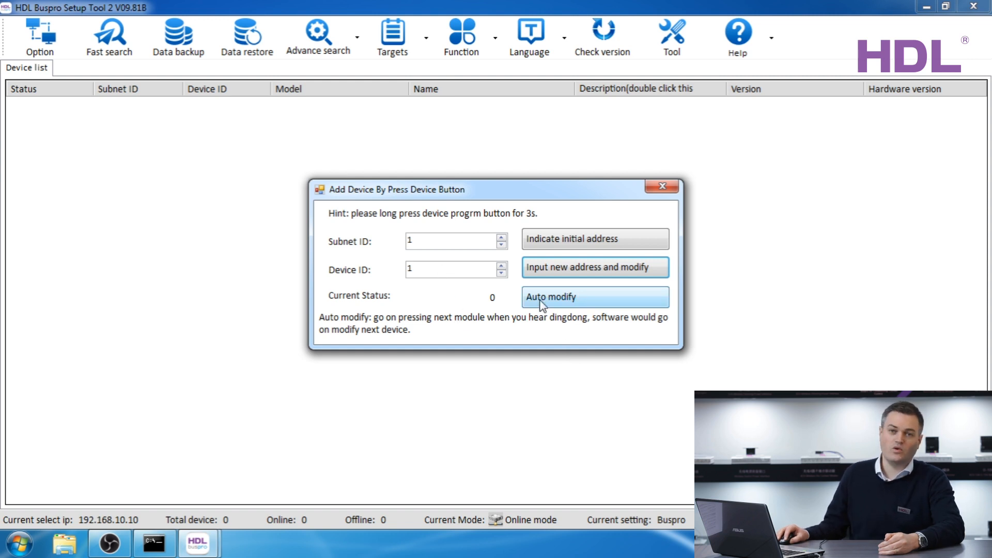
- Auto modify the addresses of button-pressed devices starting at subnet ID 1, device ID 3, and rerun the fast search
double_click(417, 270)
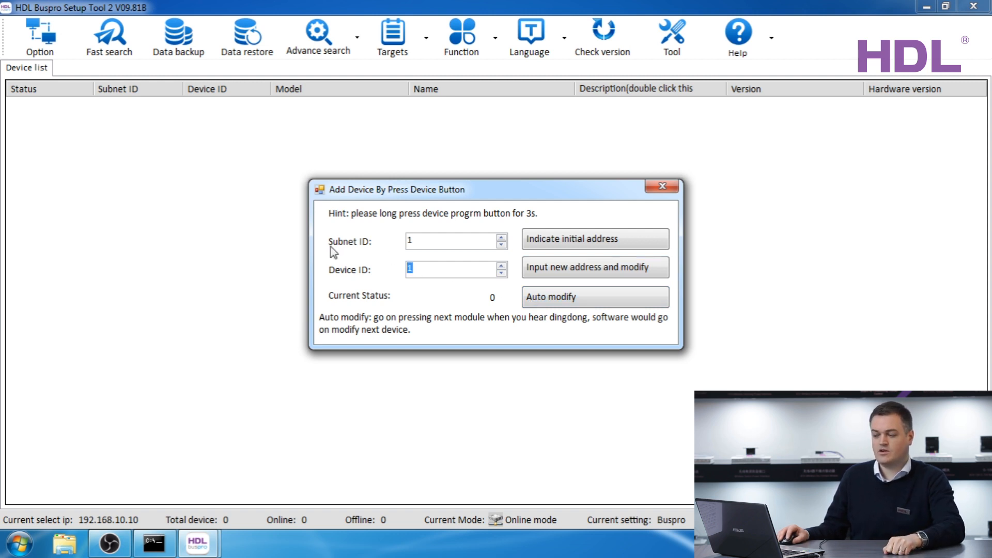
text(3)
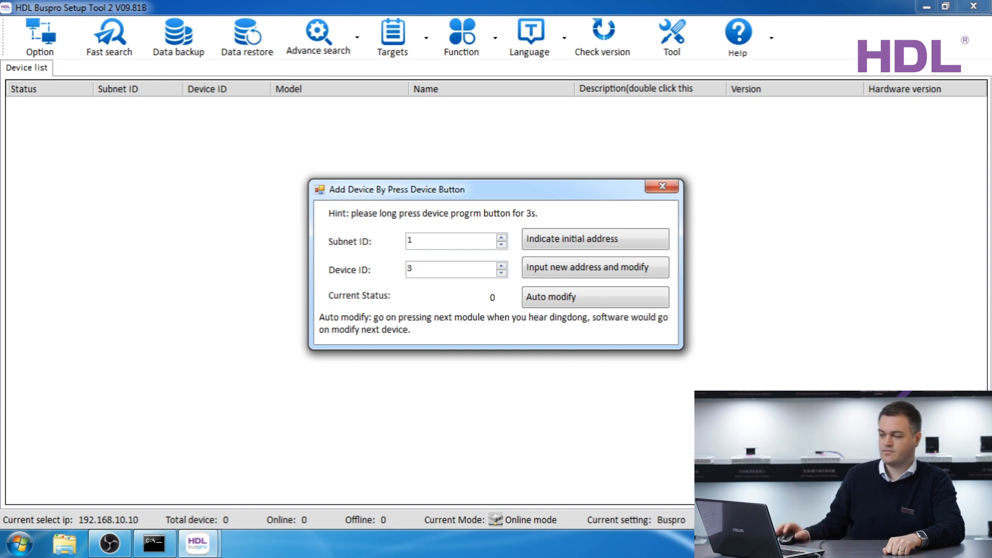
click(563, 298)
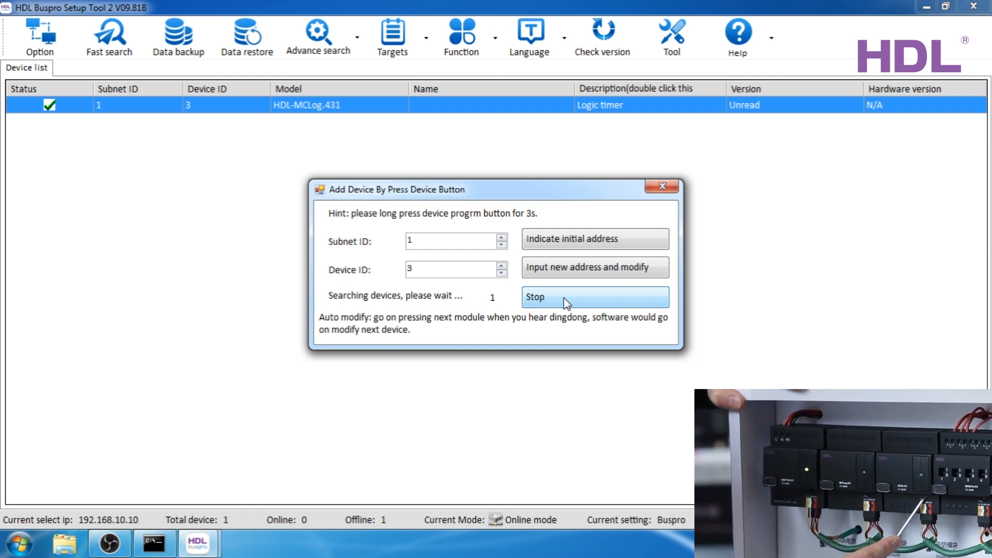
click(563, 298)
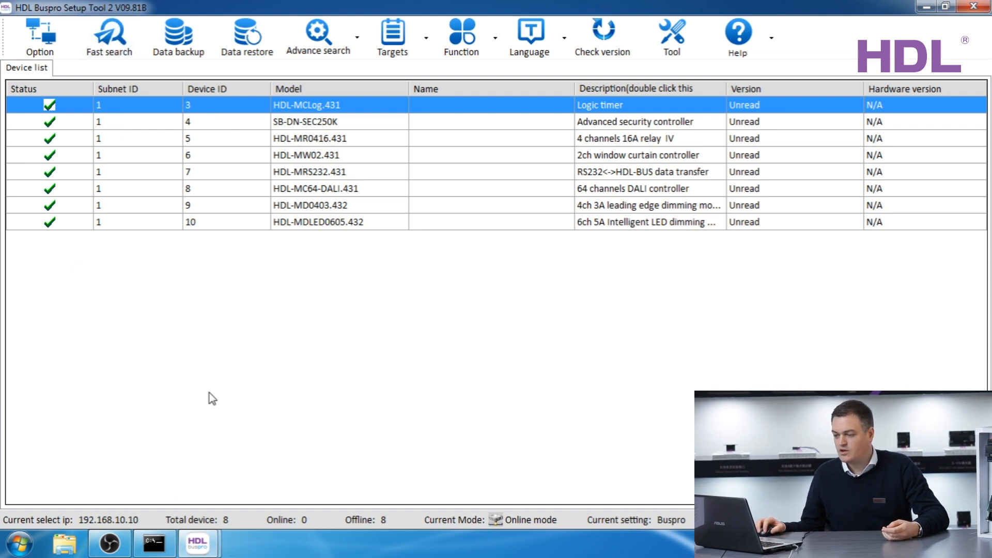
click(119, 41)
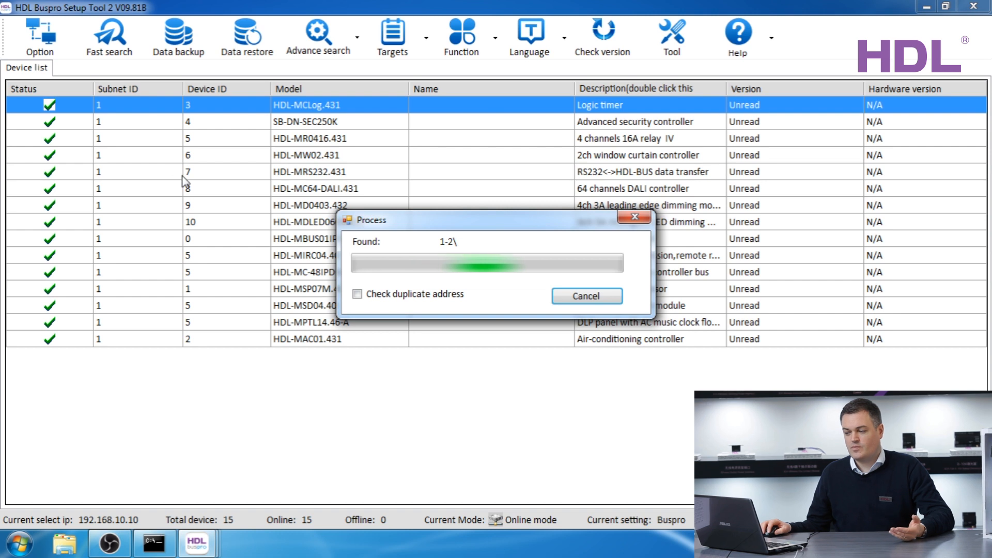
- Modify the address of the HDL-MIRC04.40 infrared device to device ID 11, keeping subnet ID 1
drag(398, 221, 583, 351)
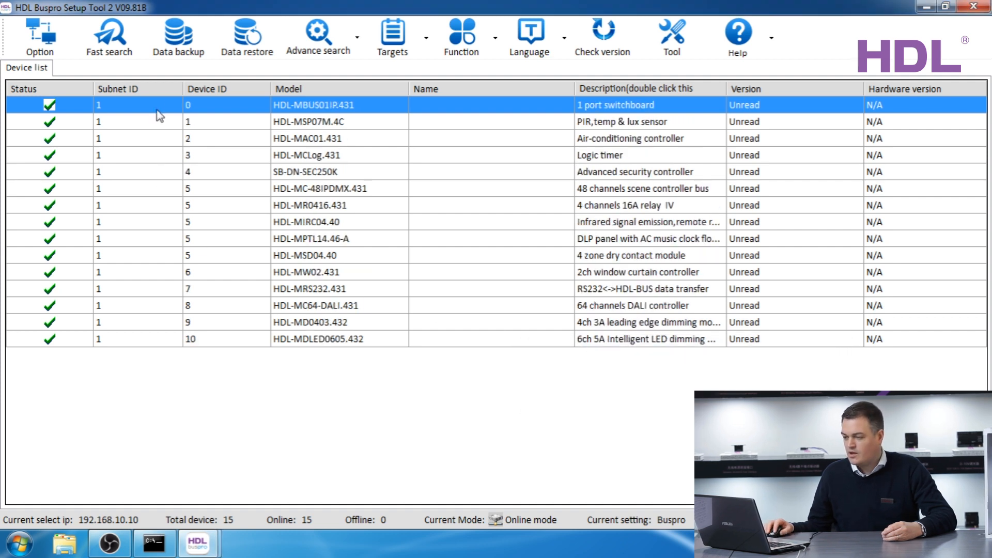
click(230, 191)
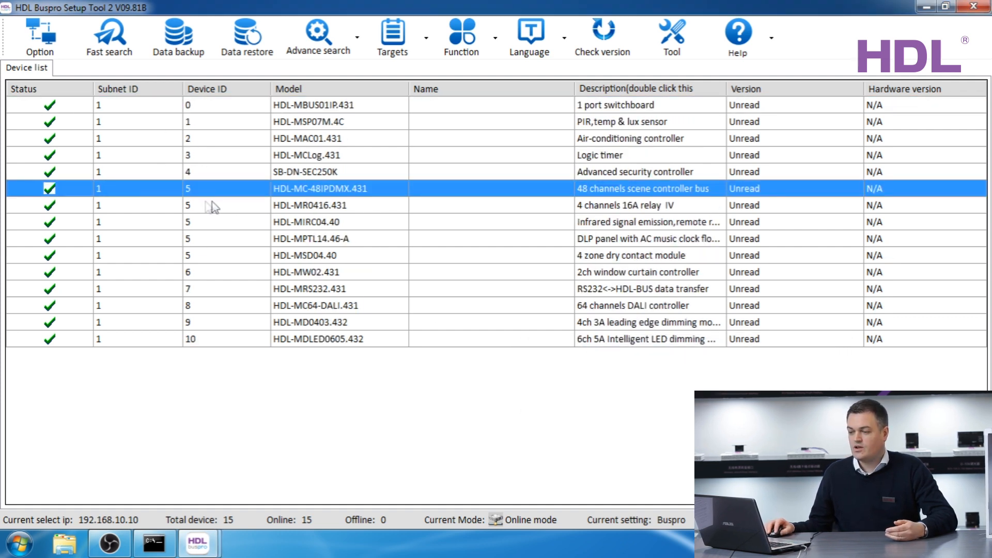
click(226, 207)
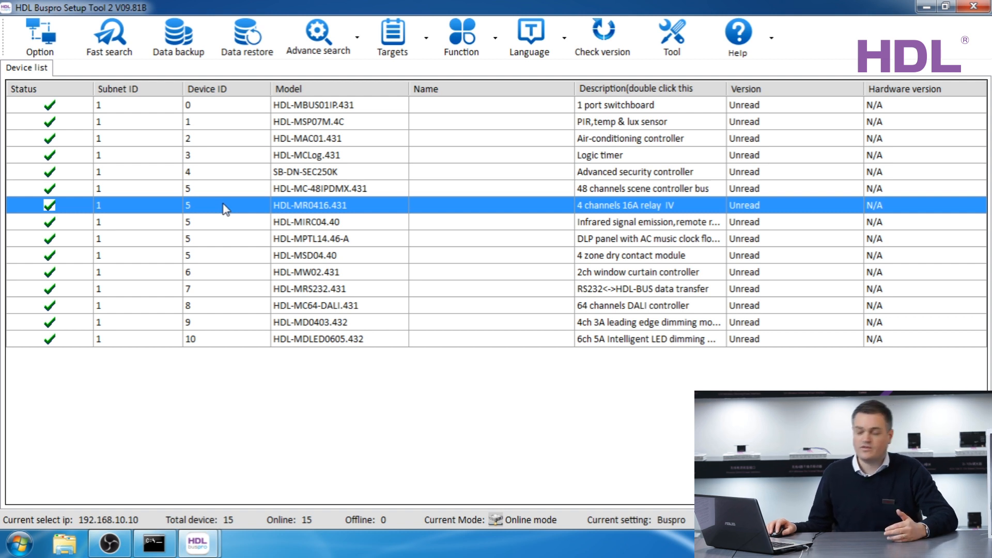
click(312, 225)
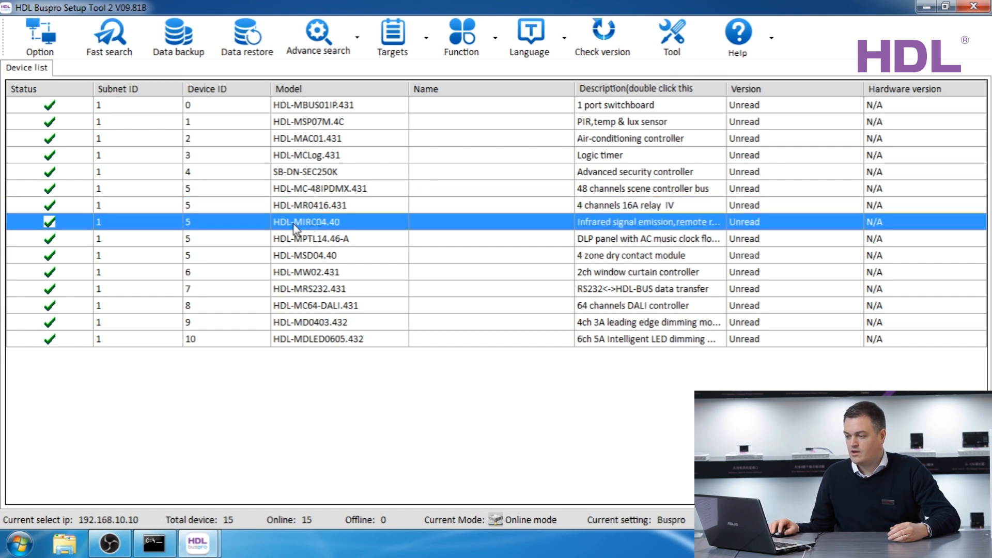
double_click(197, 227)
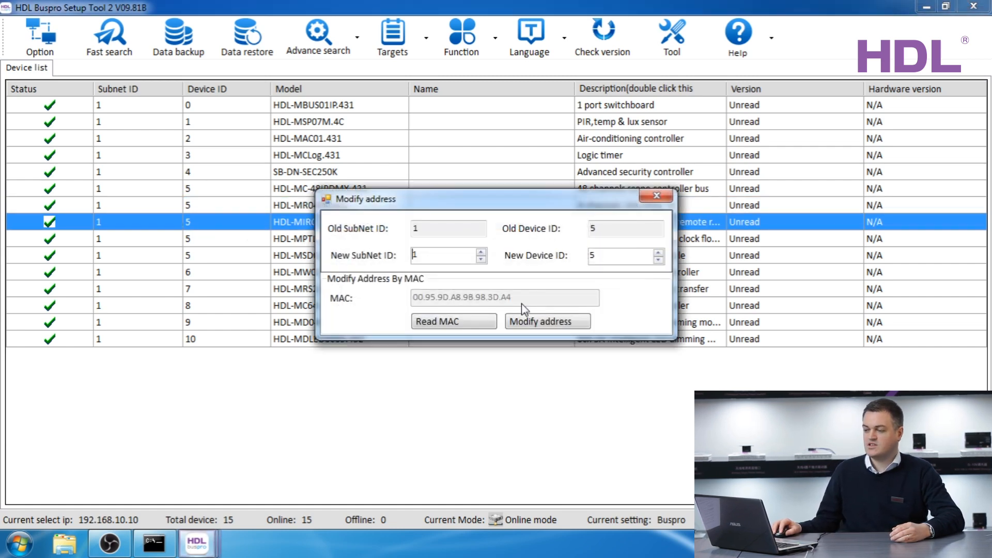
double_click(627, 251)
text(11)
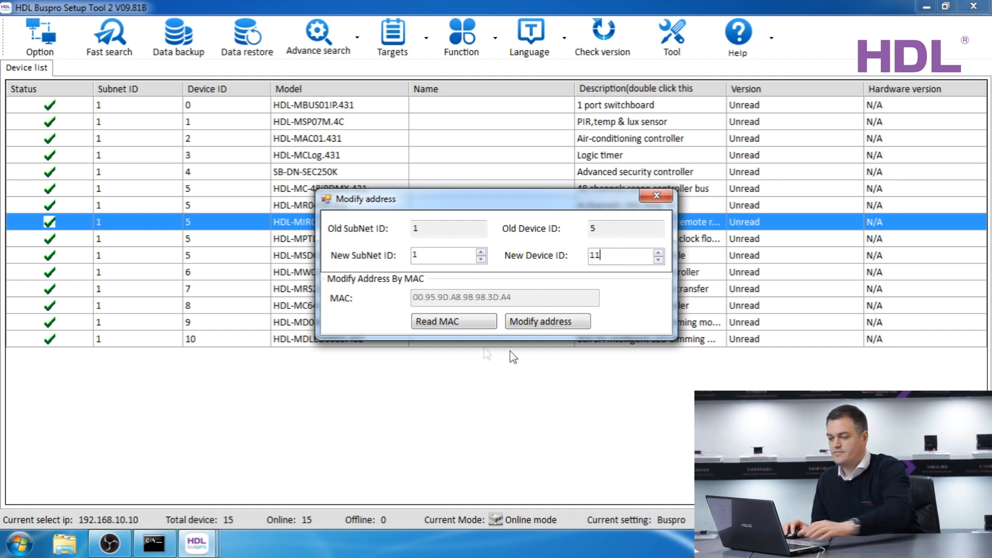
click(543, 322)
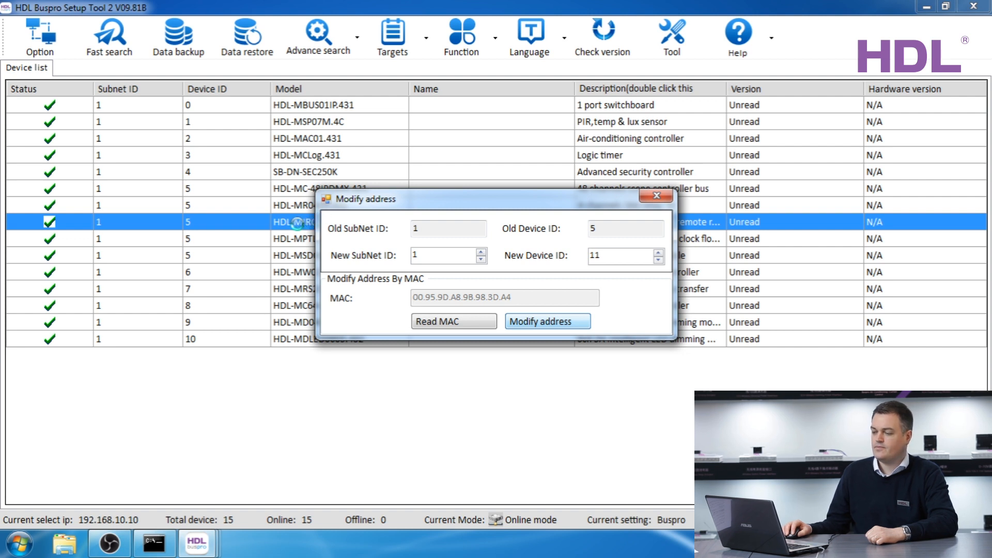
- Read the MAC of the HDL-MPTL14.46-A DLP panel and modify its address to device ID 12, keeping subnet ID 1
click(293, 240)
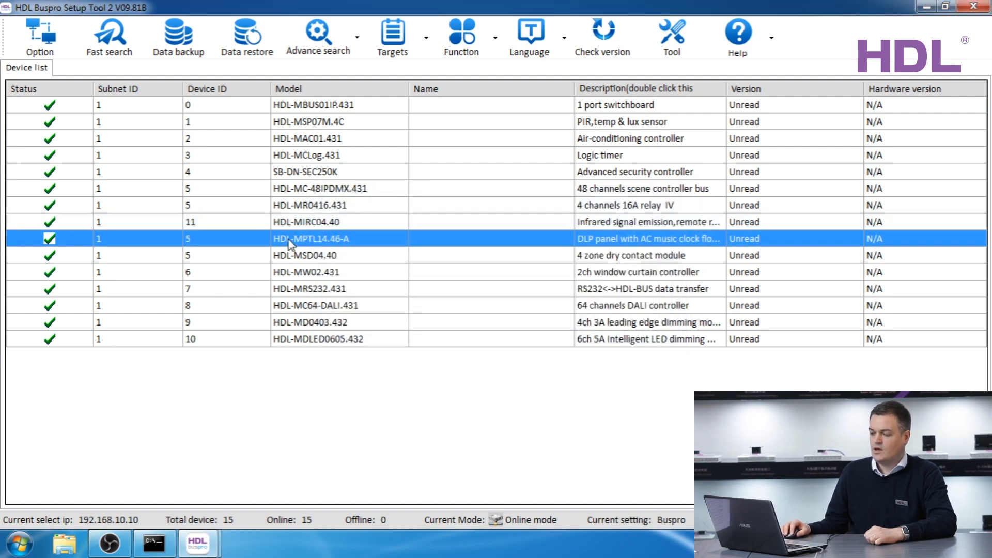
double_click(198, 244)
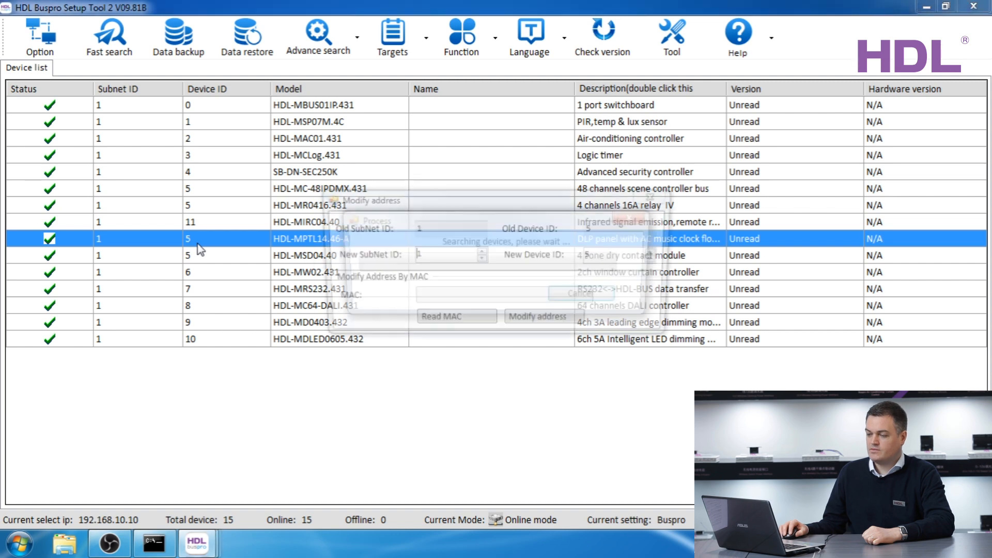
text(12)
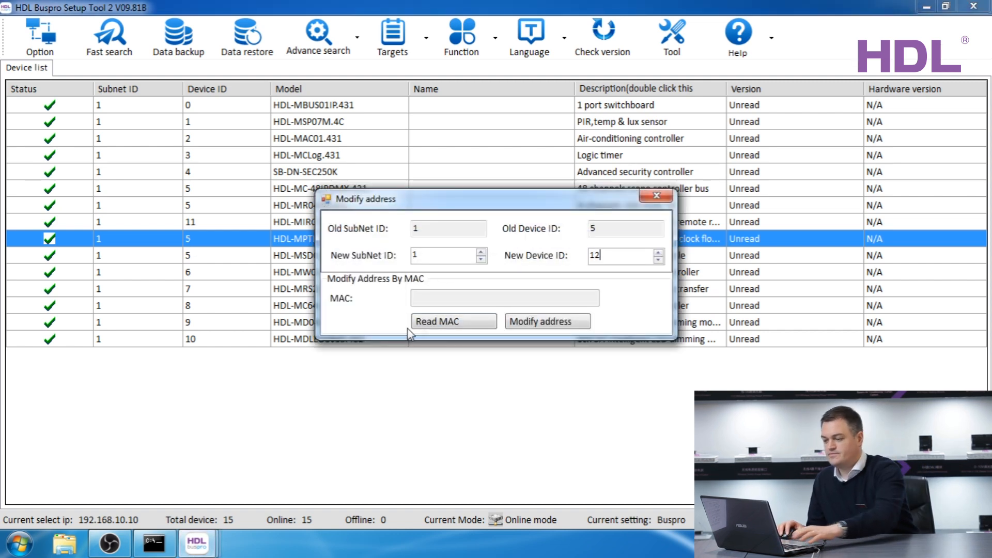
click(540, 322)
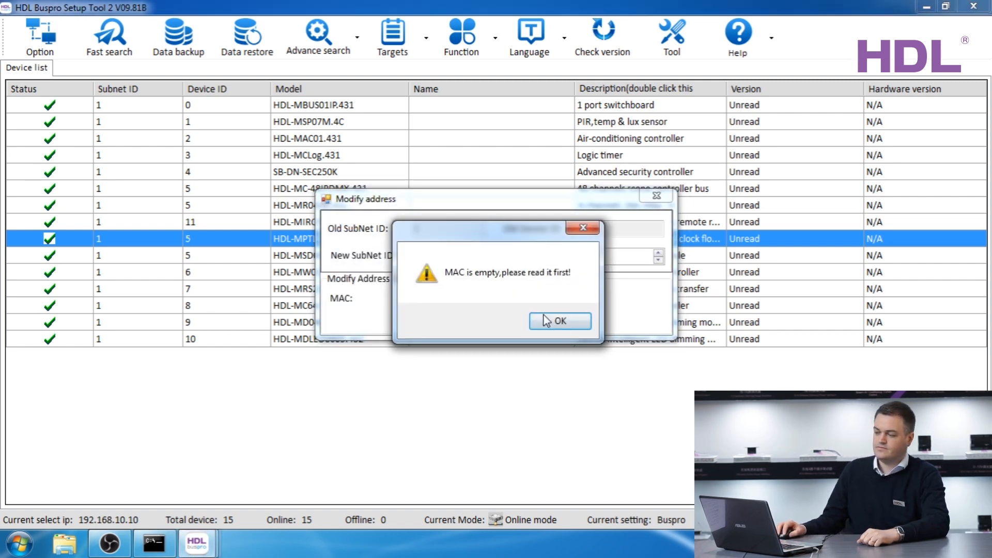
click(562, 321)
click(472, 324)
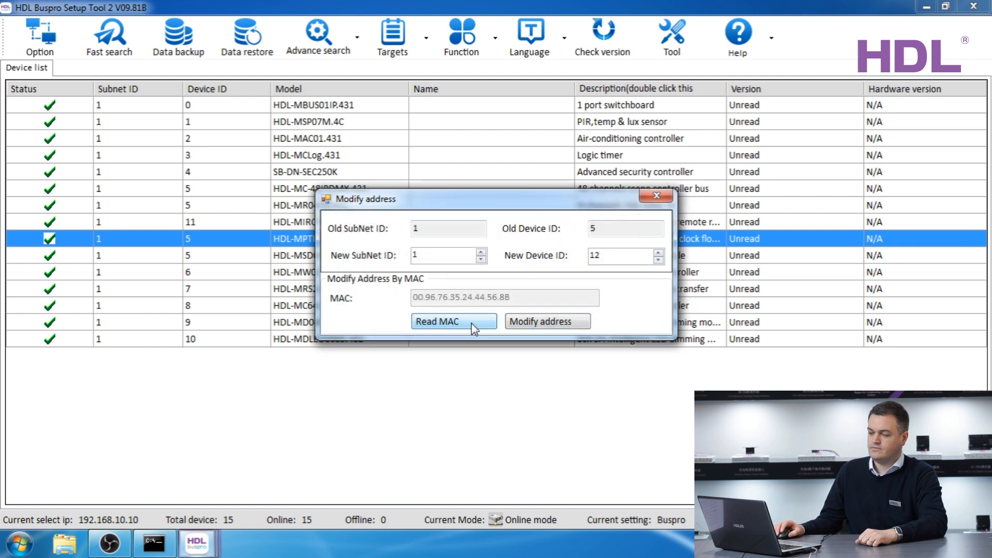
click(534, 325)
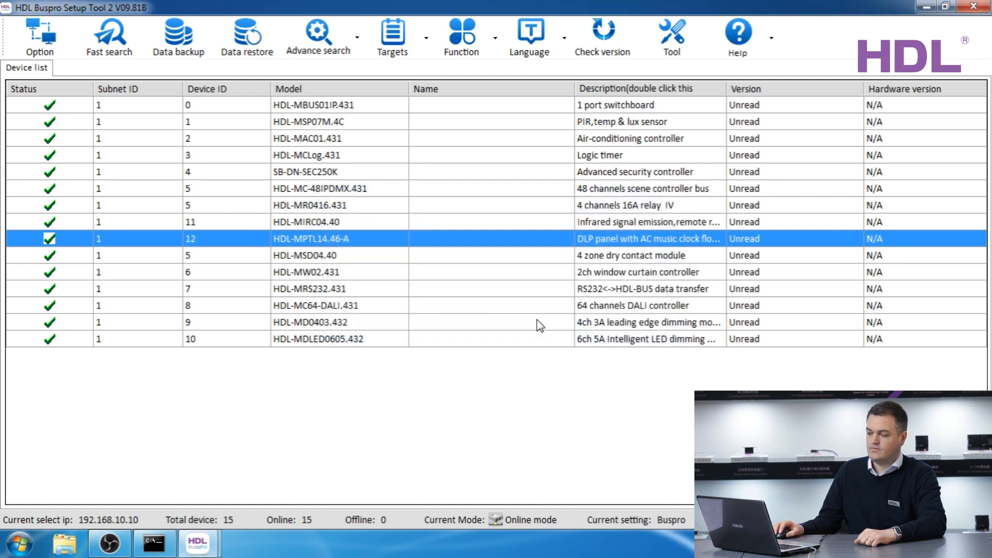
- Modify the address of the HDL-MSD04.40 dry contact module to device ID 13, keeping subnet ID 1
click(240, 254)
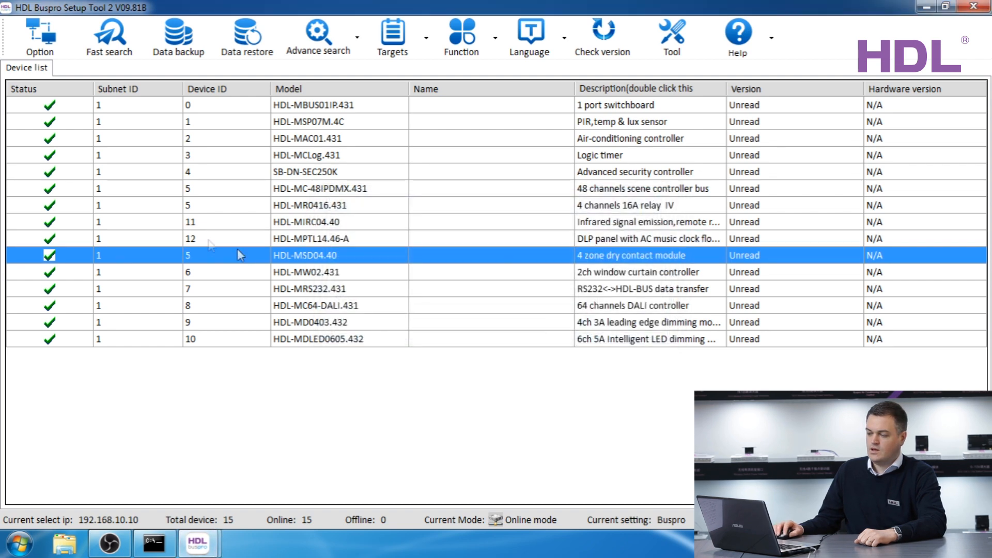
double_click(192, 259)
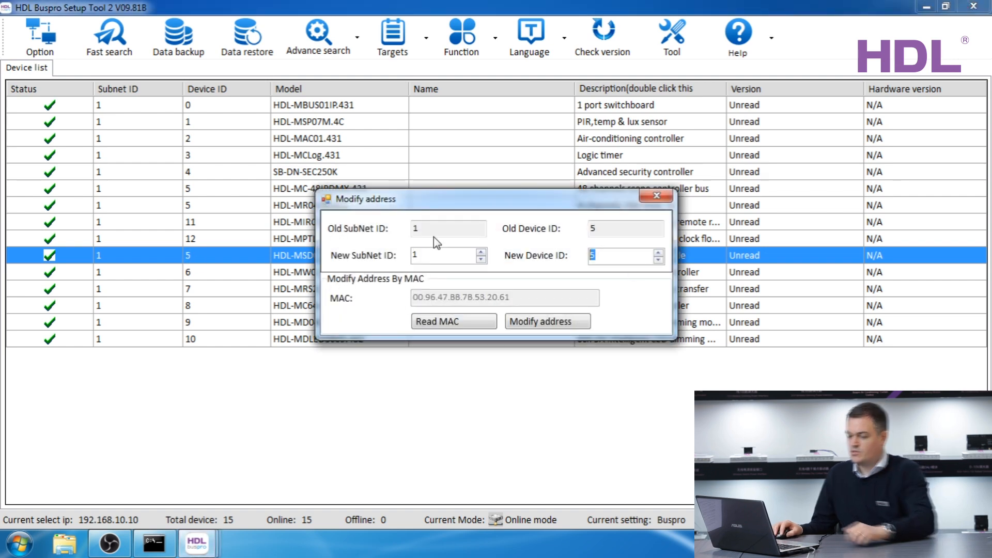
text(13)
click(523, 322)
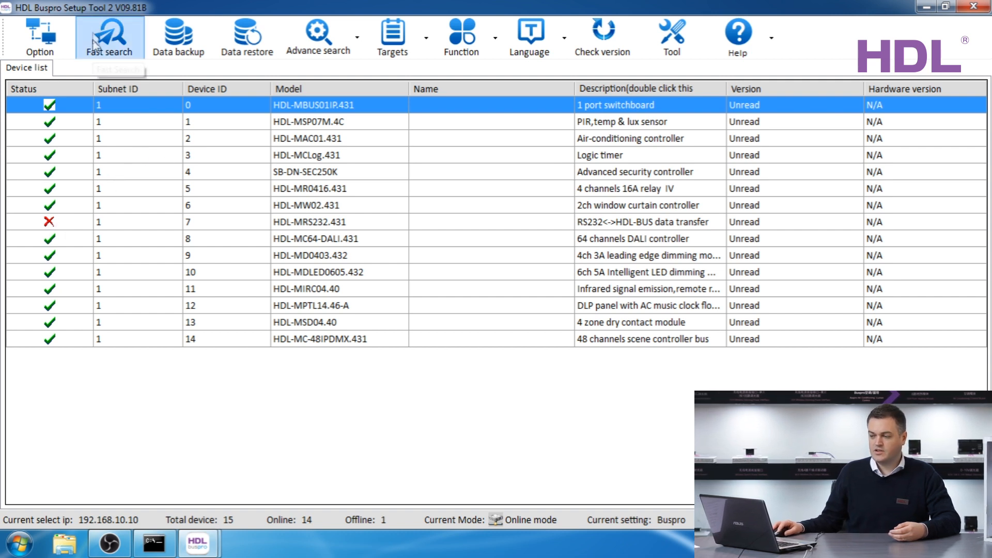
- Rerun the fast search to check the devices' online status, and clear all devices from the device list
click(96, 52)
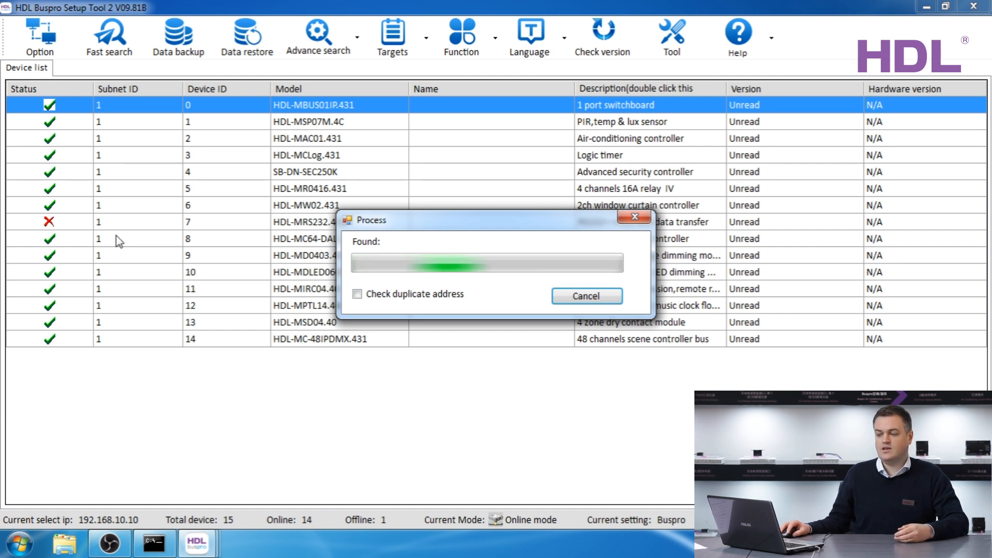
click(588, 295)
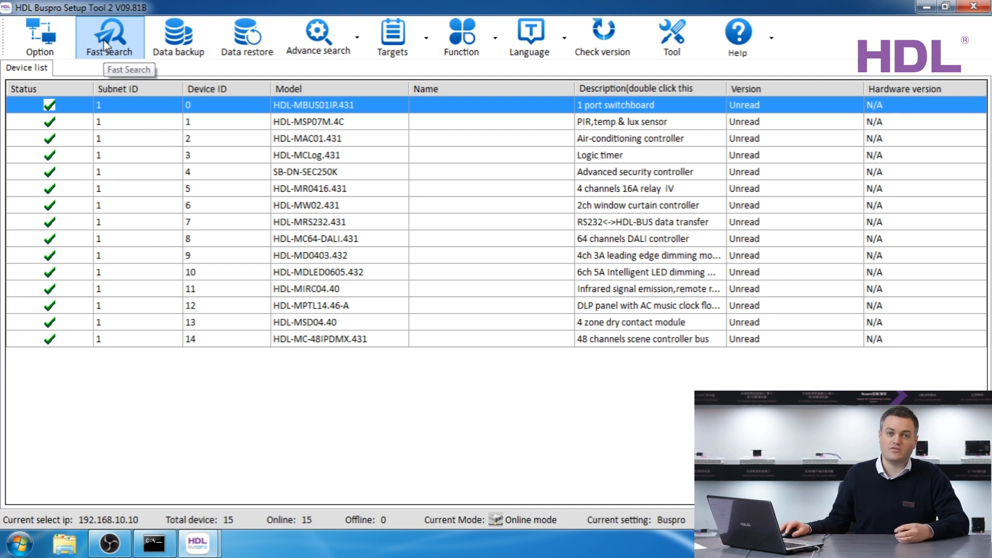
click(201, 172)
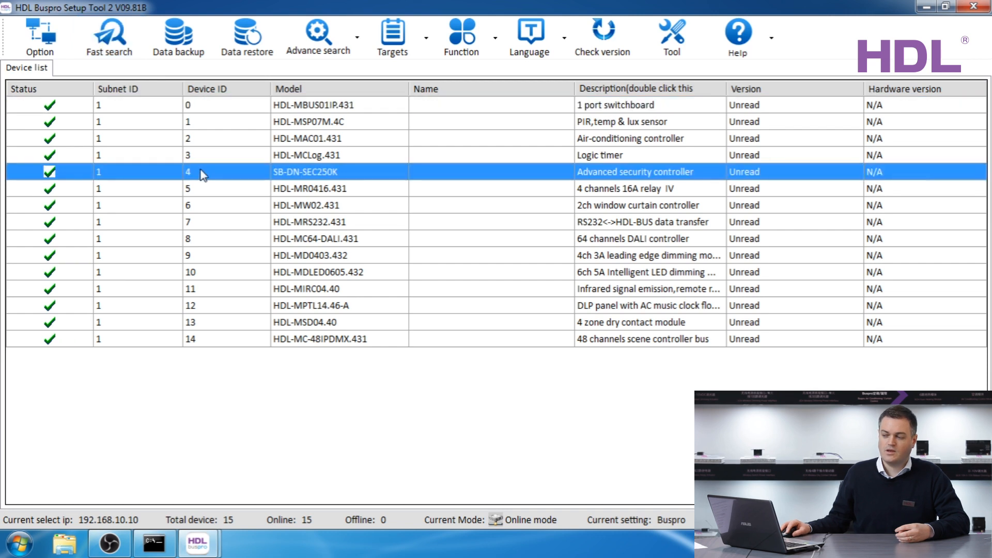
right_click(201, 172)
click(235, 249)
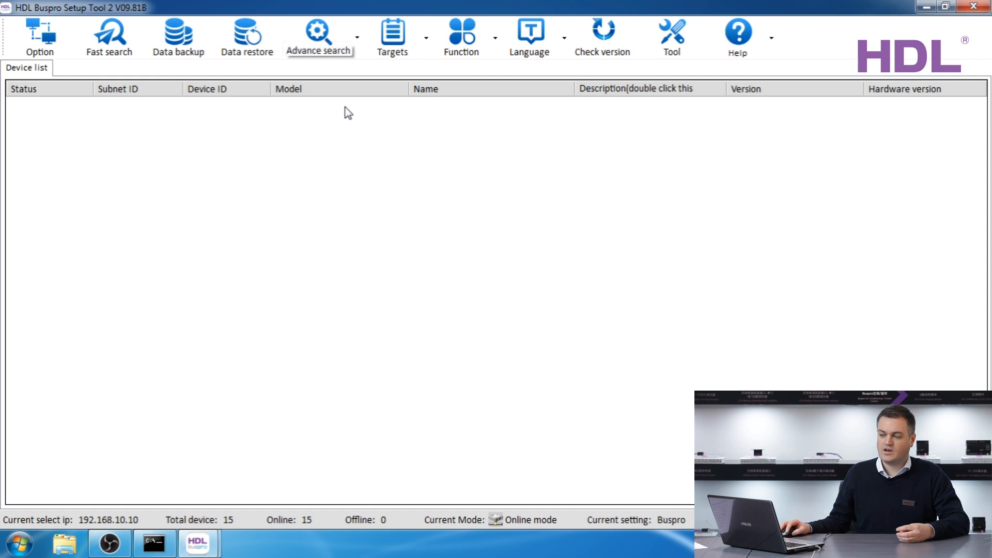
- Open the Advance Search tool and manually add the device at subnet ID 1, device ID 1
click(321, 42)
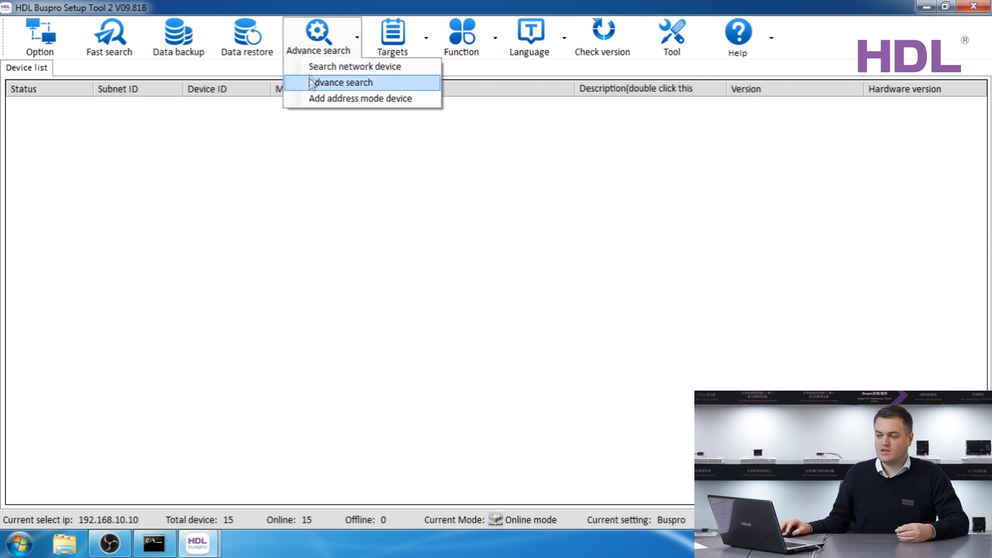
click(381, 91)
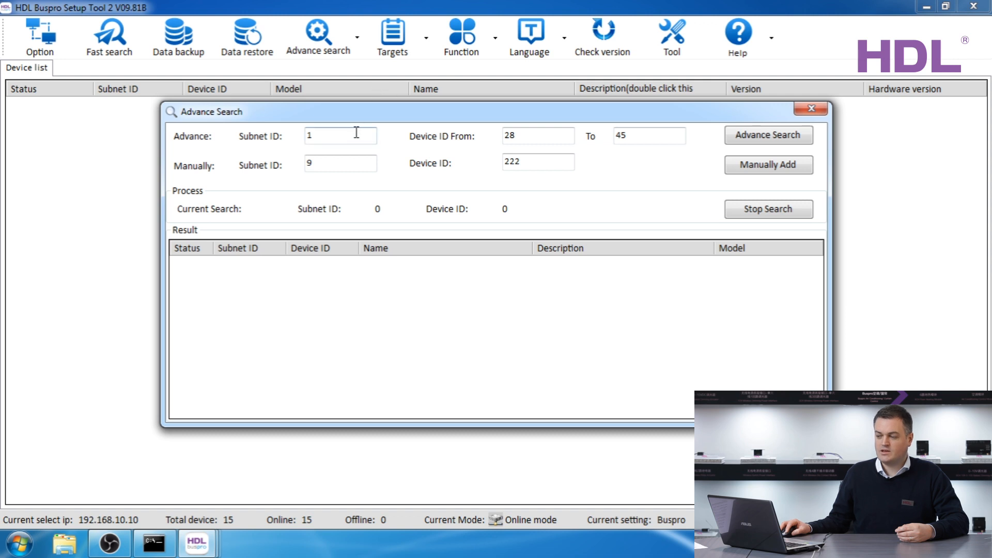
double_click(321, 164)
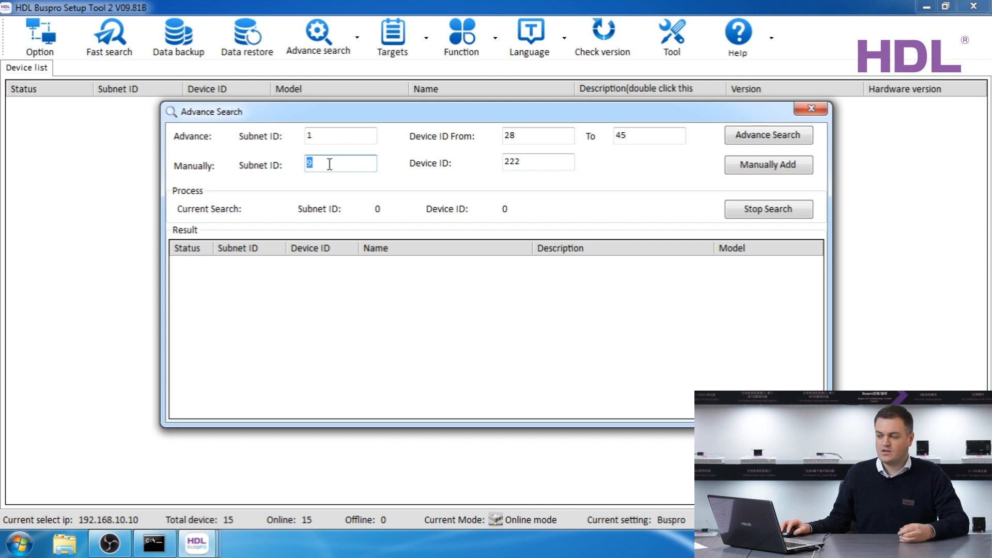
text(1)
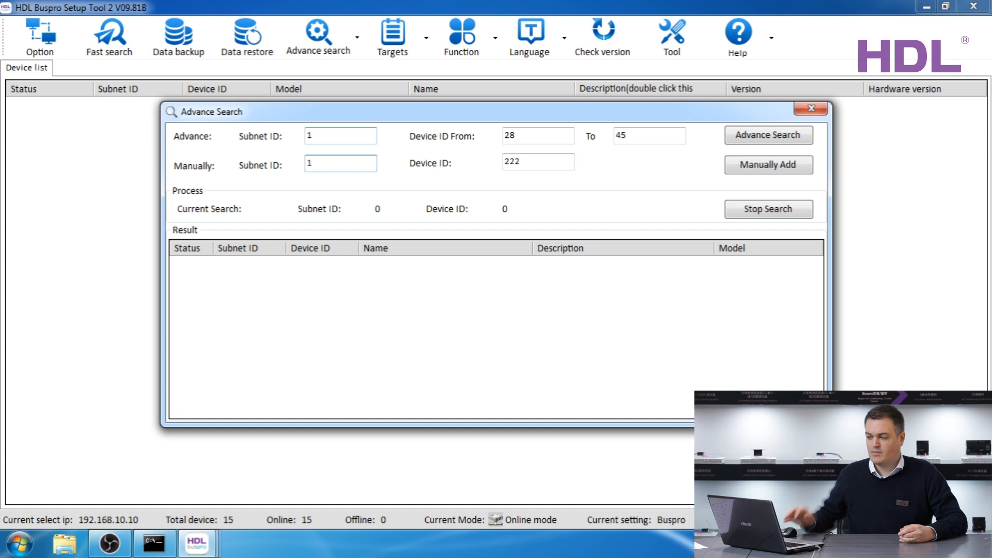
double_click(534, 162)
text(1)
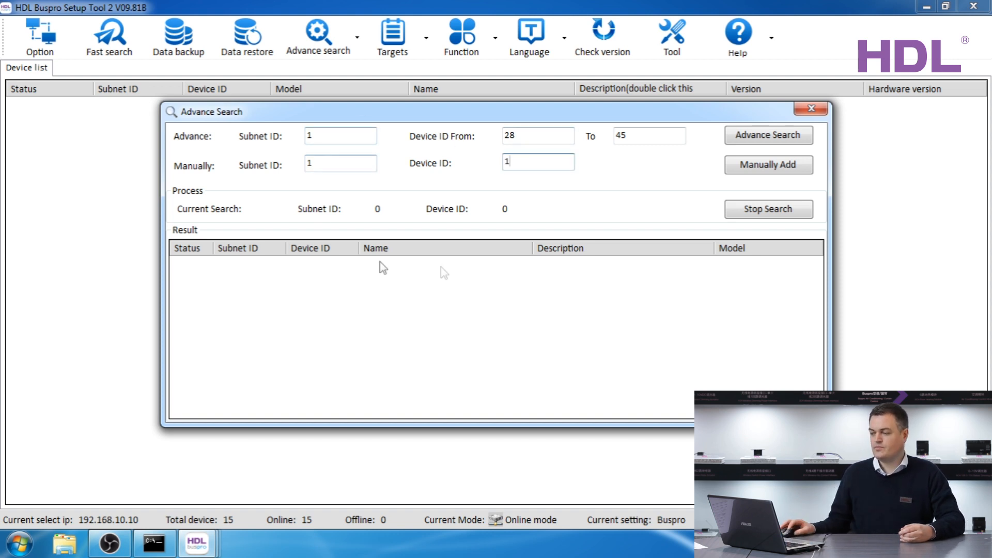
click(804, 172)
- Run an advance search on subnet ID 1 for device IDs 2 to 14, and close the search tool
drag(421, 116, 418, 172)
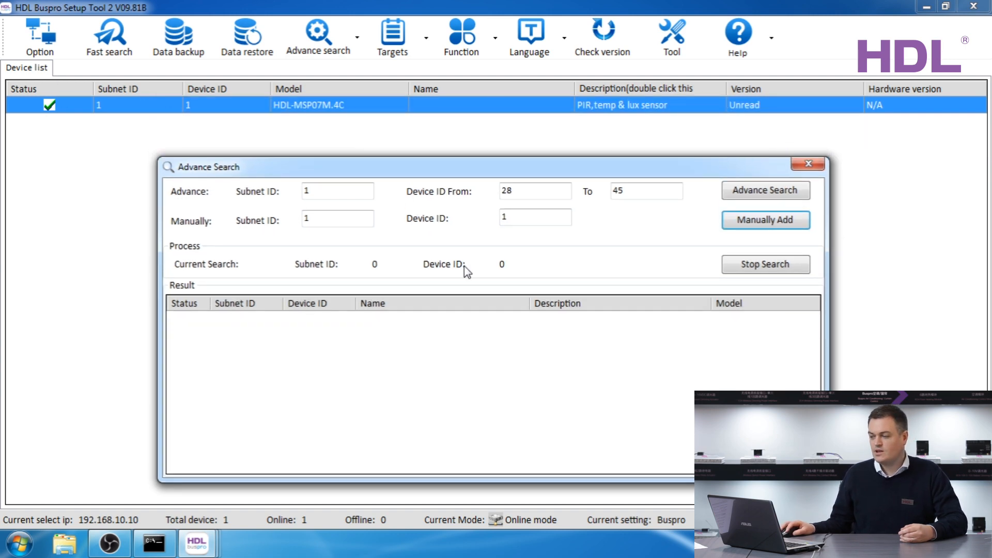
double_click(534, 192)
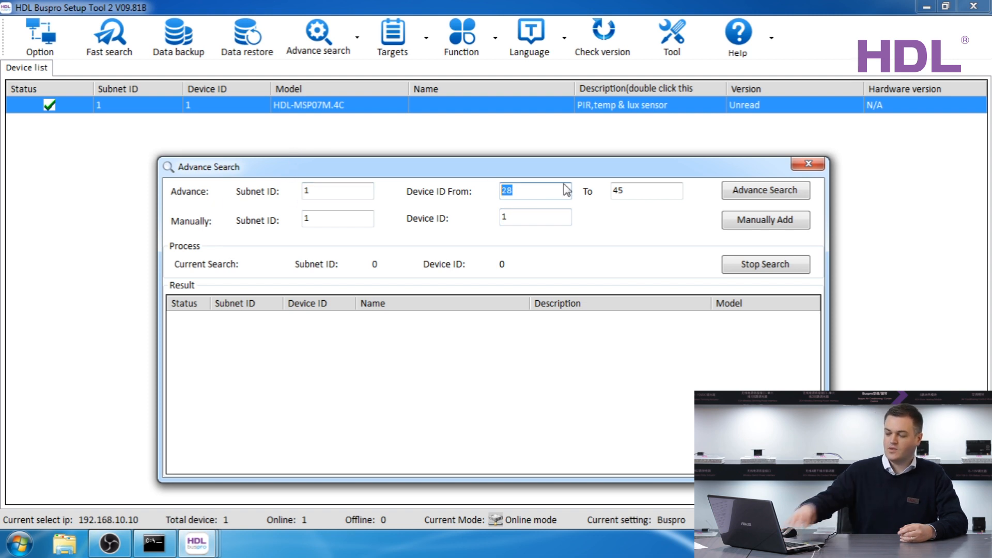
text(2)
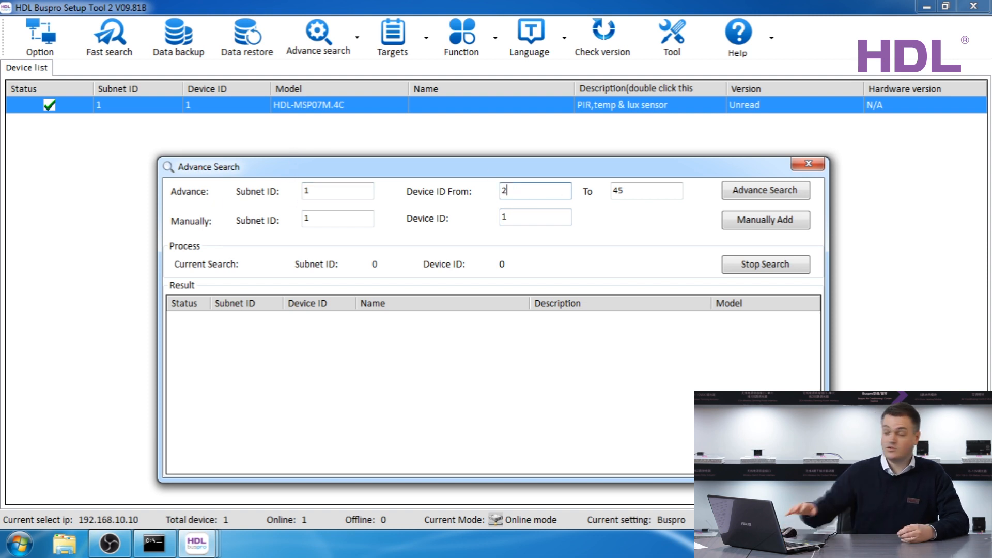
double_click(662, 191)
text(14)
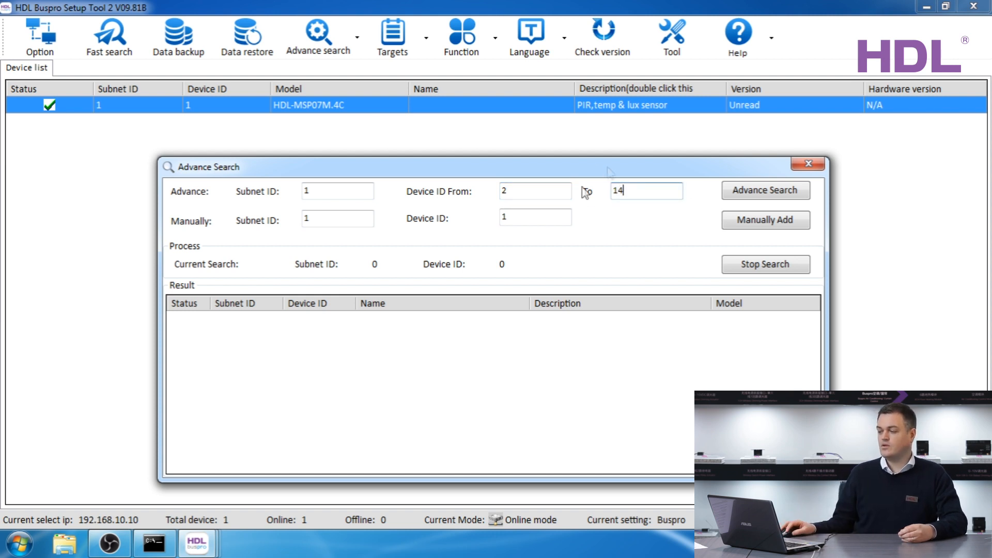
click(527, 190)
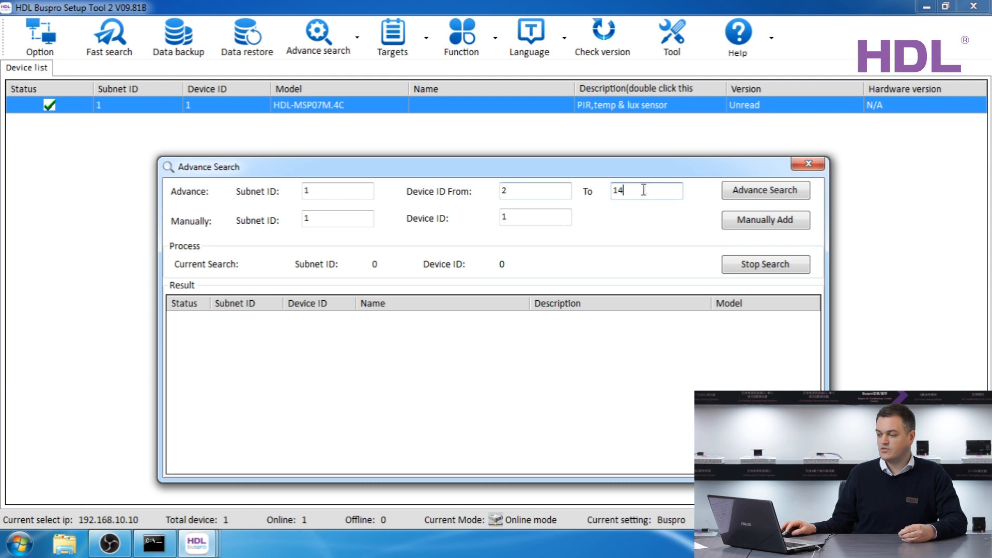
click(747, 193)
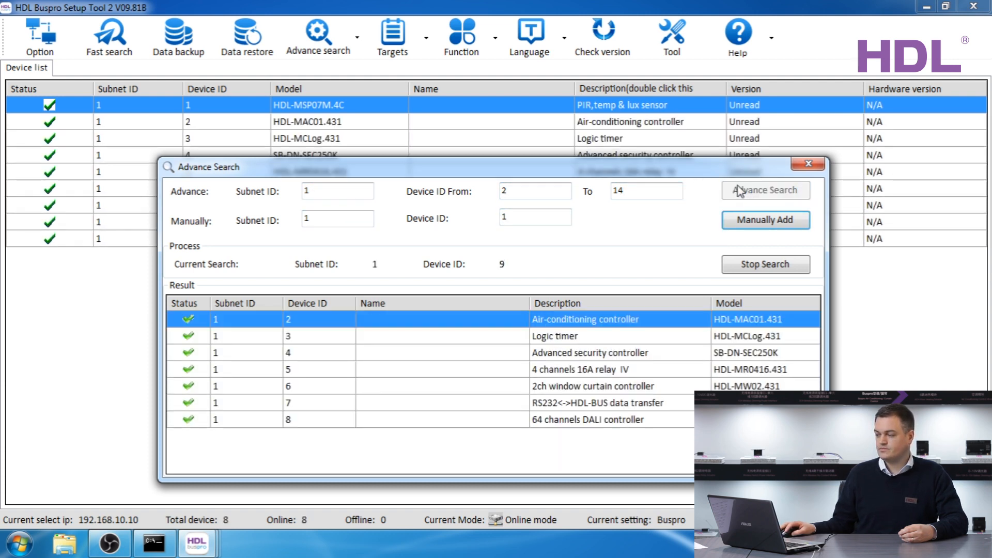
drag(626, 186, 568, 95)
drag(766, 385, 830, 524)
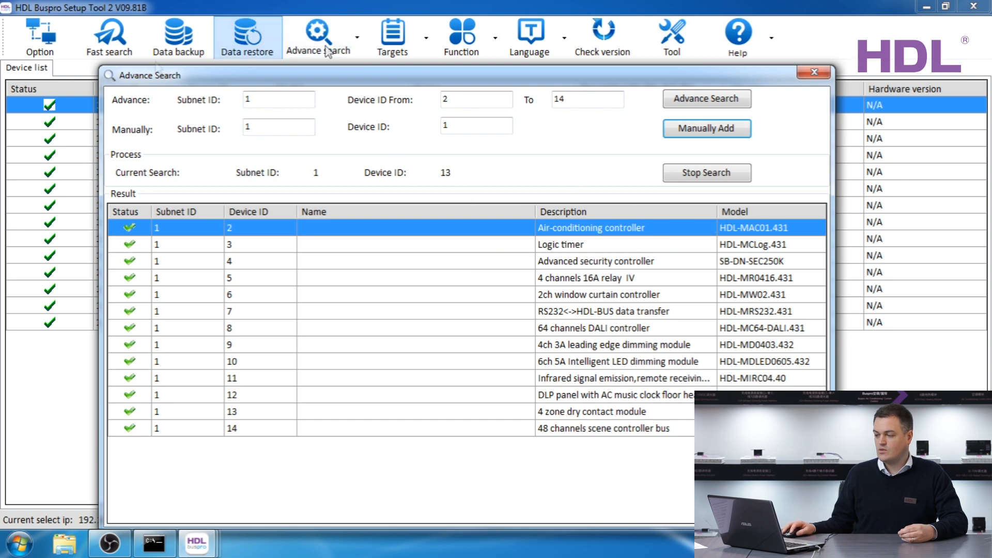
click(816, 76)
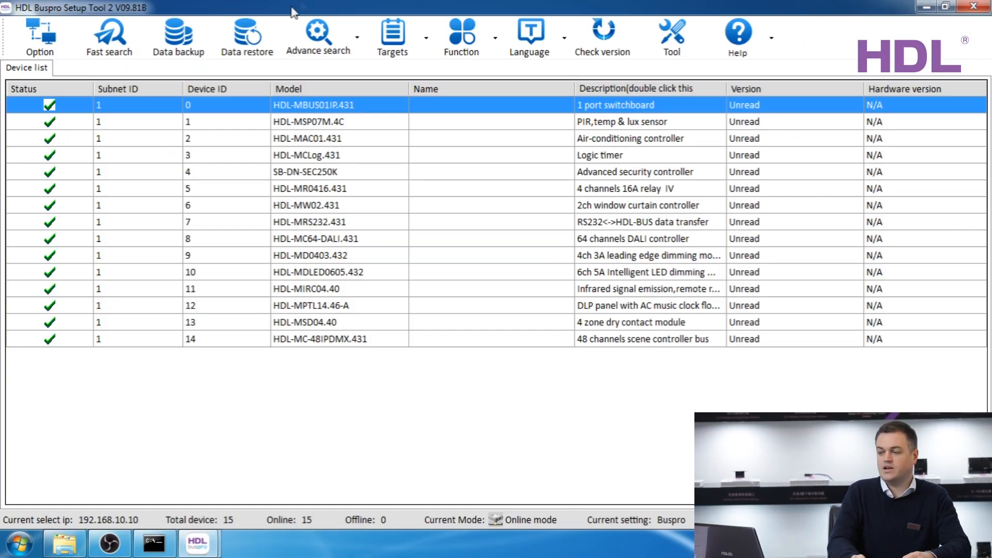
- Start a data backup of the HDL-MAC01.431 air-conditioning controller and the HDL-MR0416.431 relay
click(162, 44)
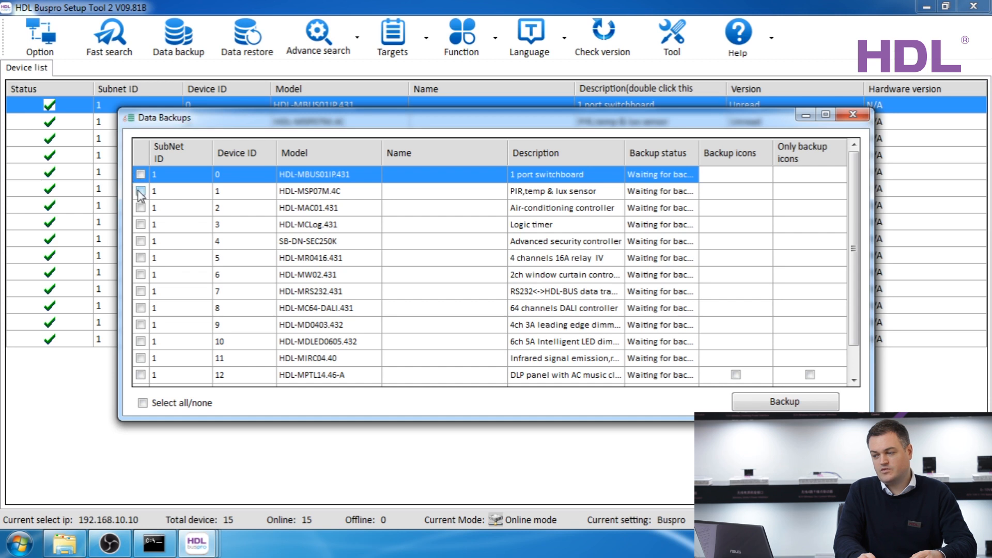
click(142, 208)
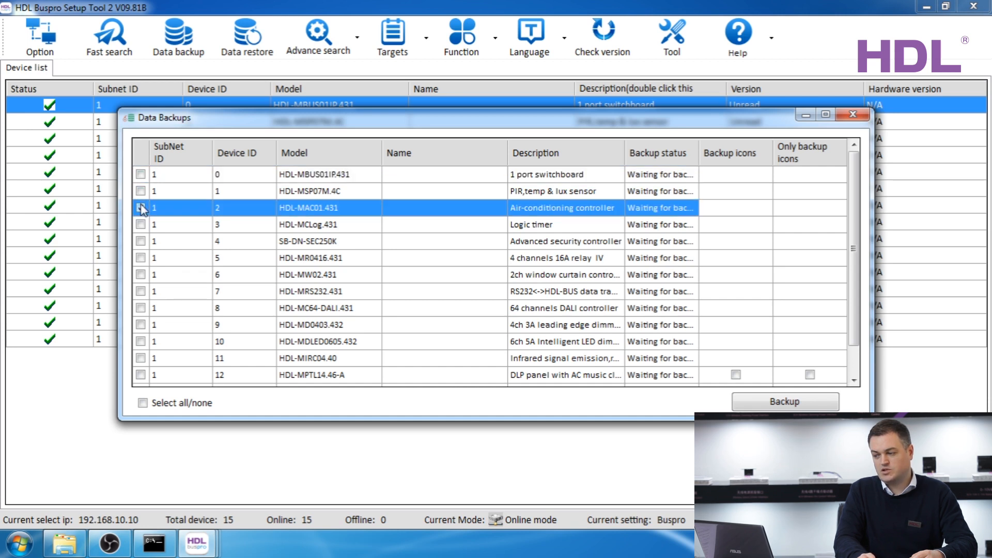
click(141, 209)
click(141, 258)
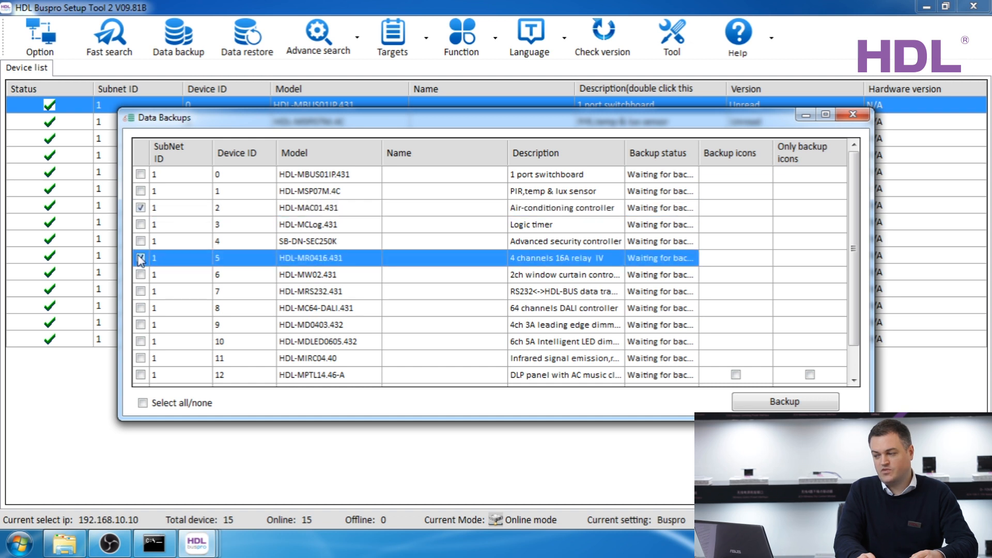
click(140, 259)
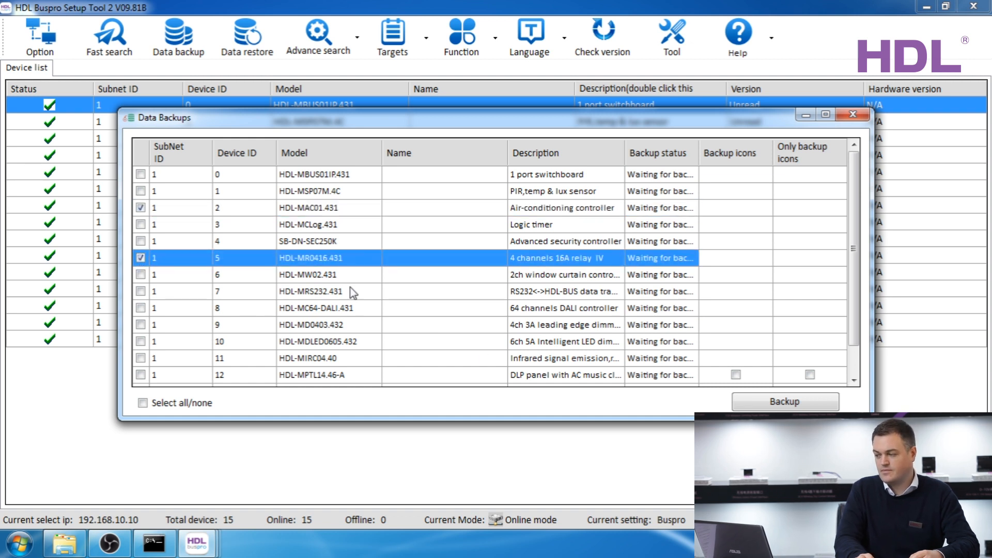
click(771, 405)
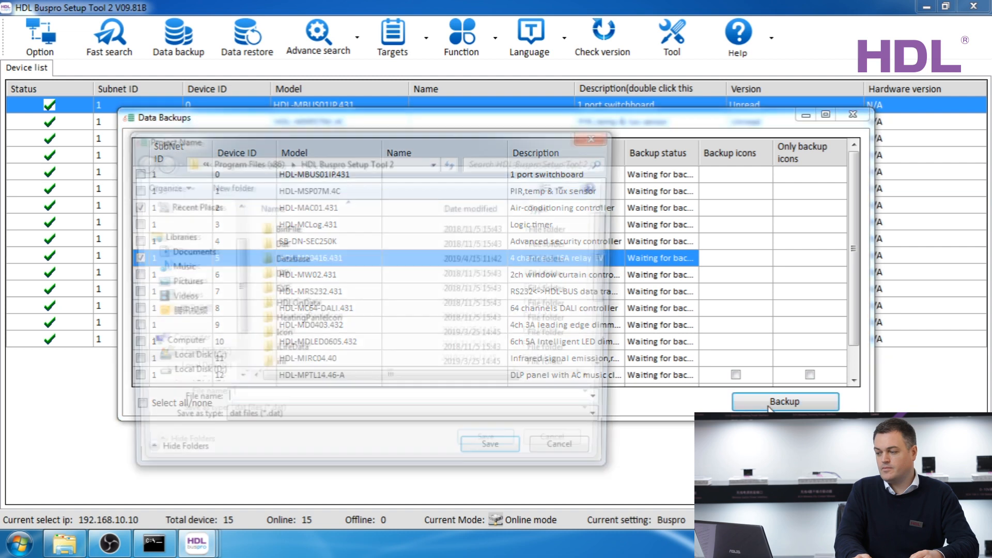
- Create a folder named Backup Example on the desktop and open it as the backup's save location
scroll(239, 218, up, 2)
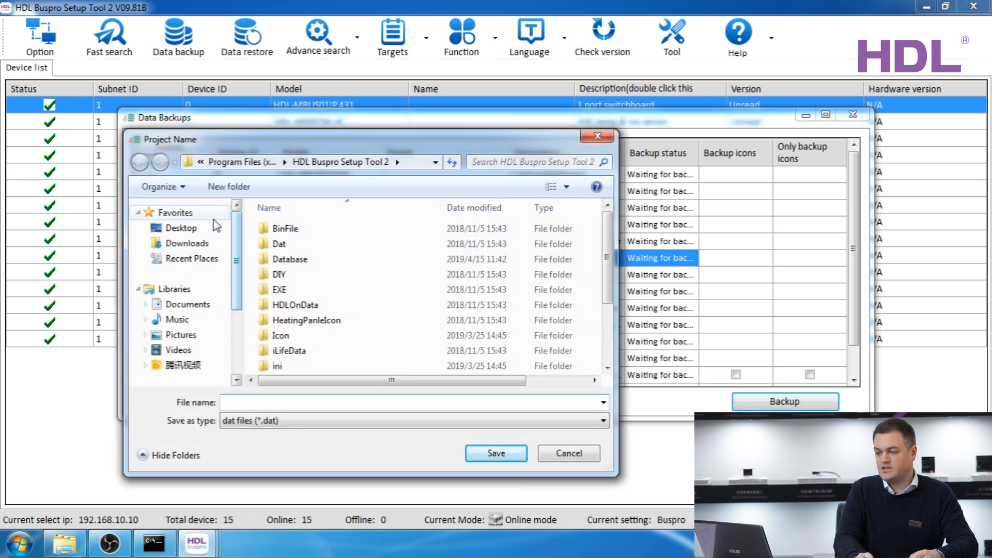
click(205, 226)
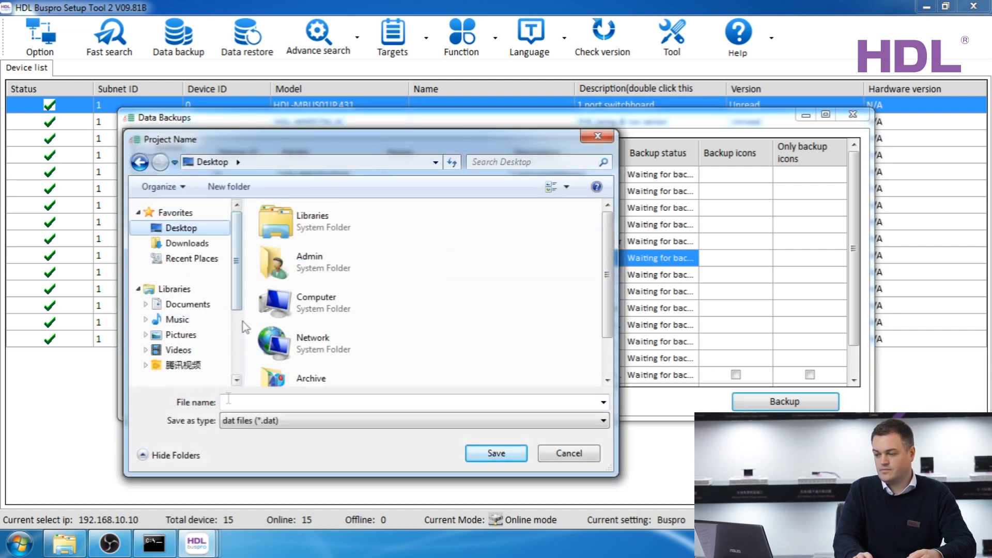
click(228, 190)
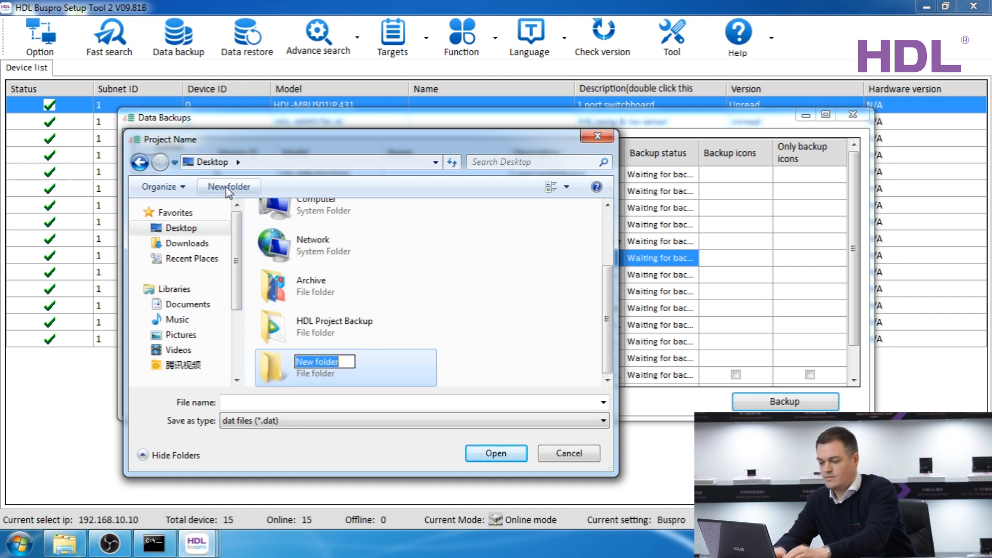
text(Backup Examp)
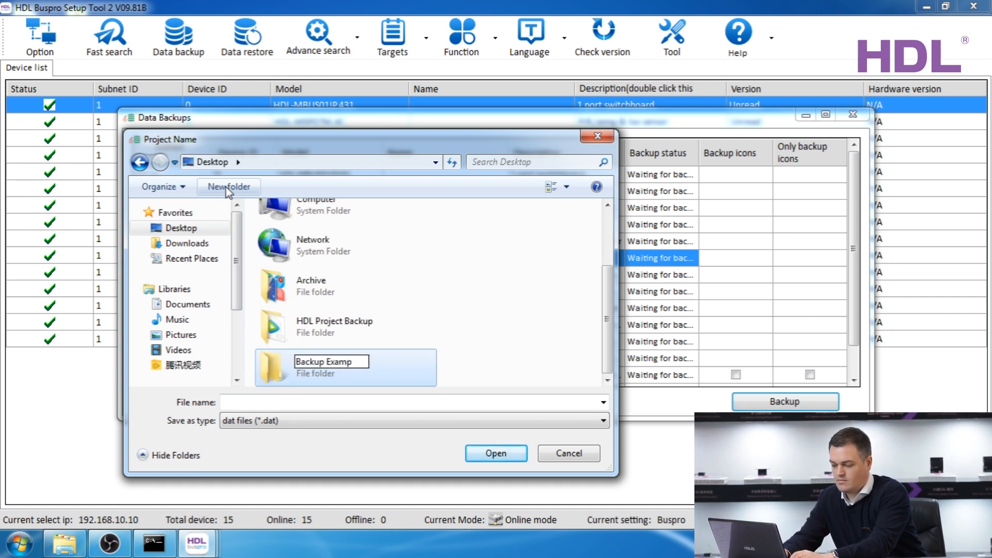
text(le)
key(Return)
key(Return)
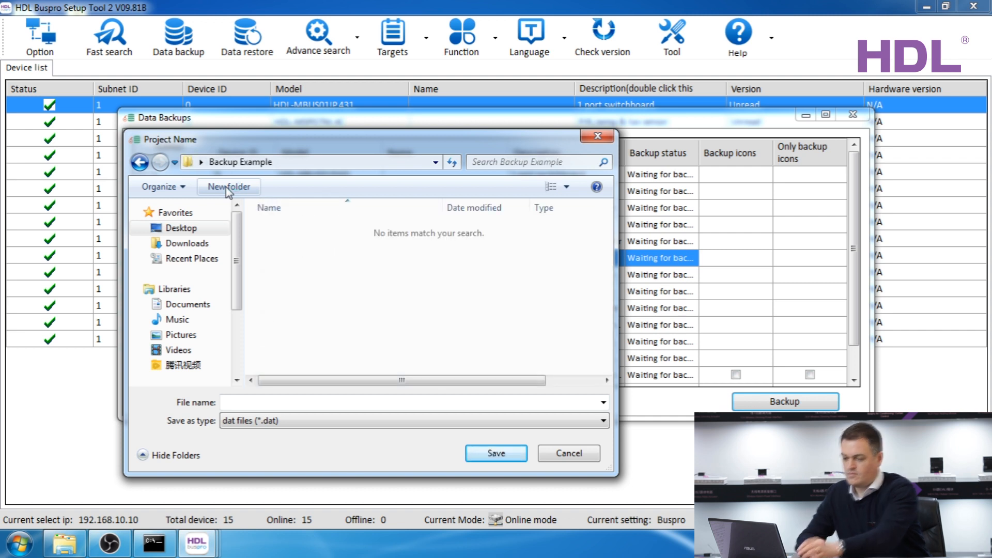
- Name the backup file backup_2019_04 and save it as a dat file
click(266, 402)
text(backup_2019_04)
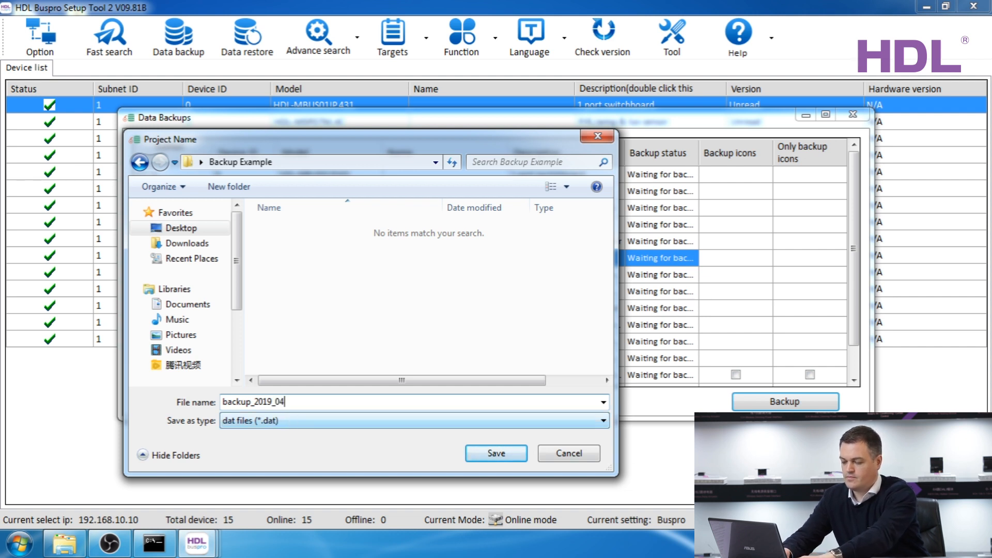
click(496, 454)
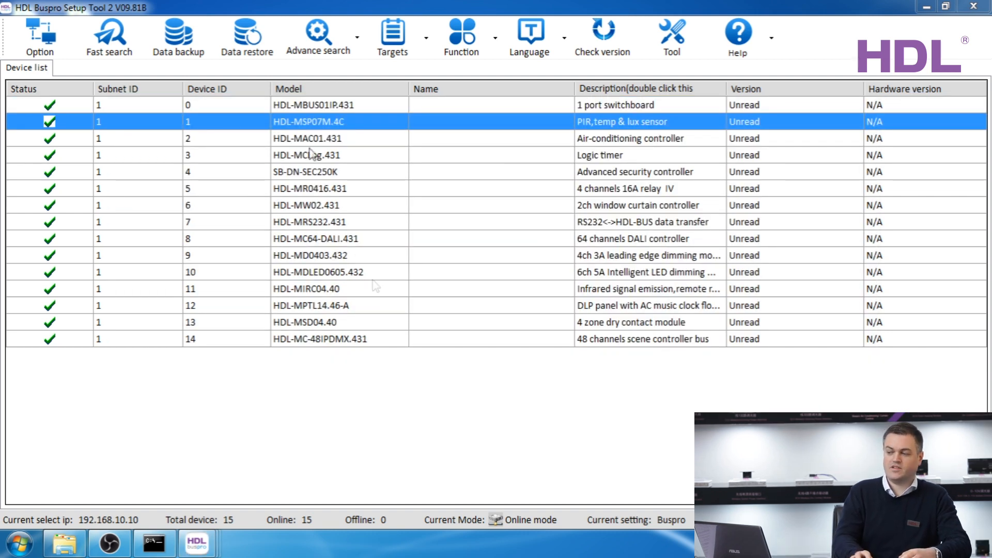
- Load the saved backup into the data restore tool and select the HDL-MAC01.431 air-conditioning controller for restoring
click(255, 39)
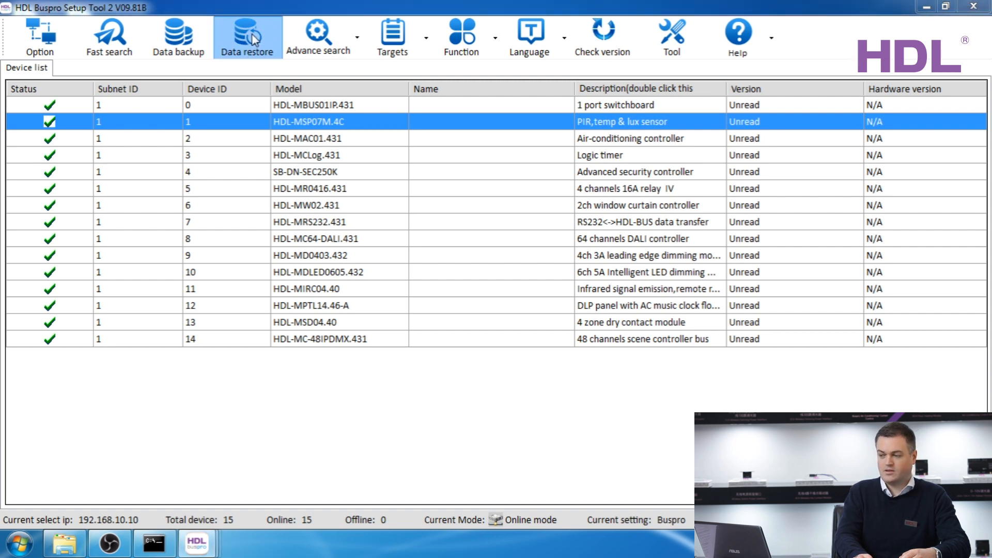
double_click(178, 122)
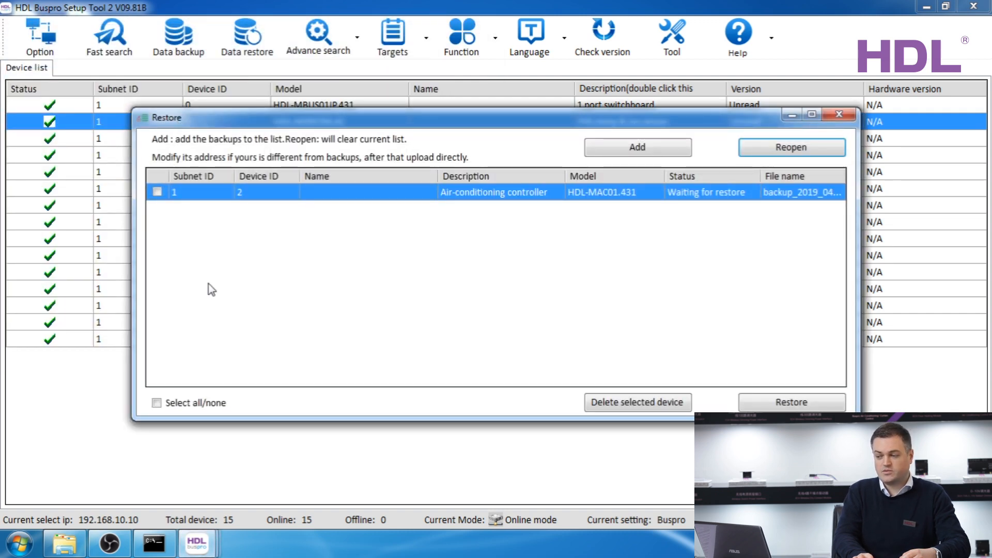
click(157, 193)
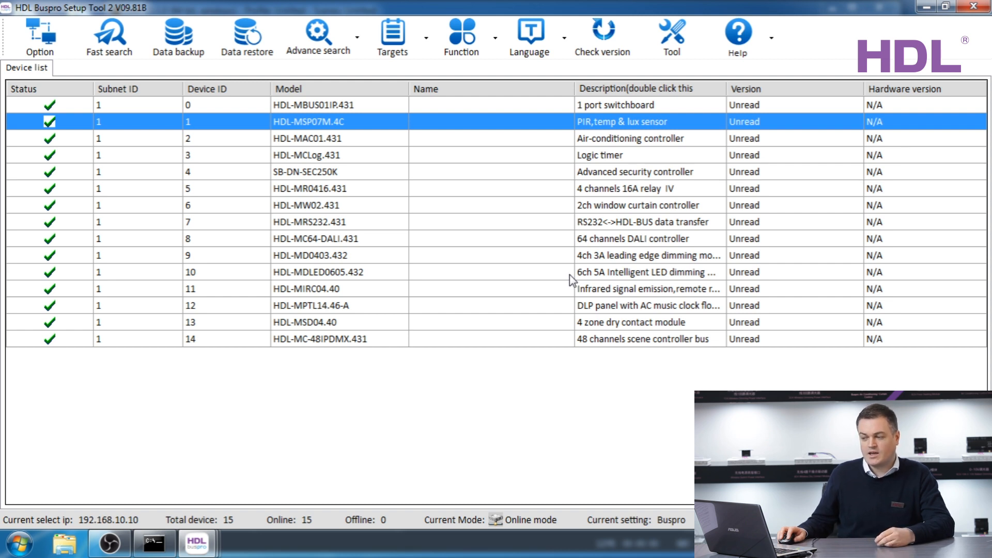
- Read the firmware version of the HDL-MR0416.431 relay
click(288, 192)
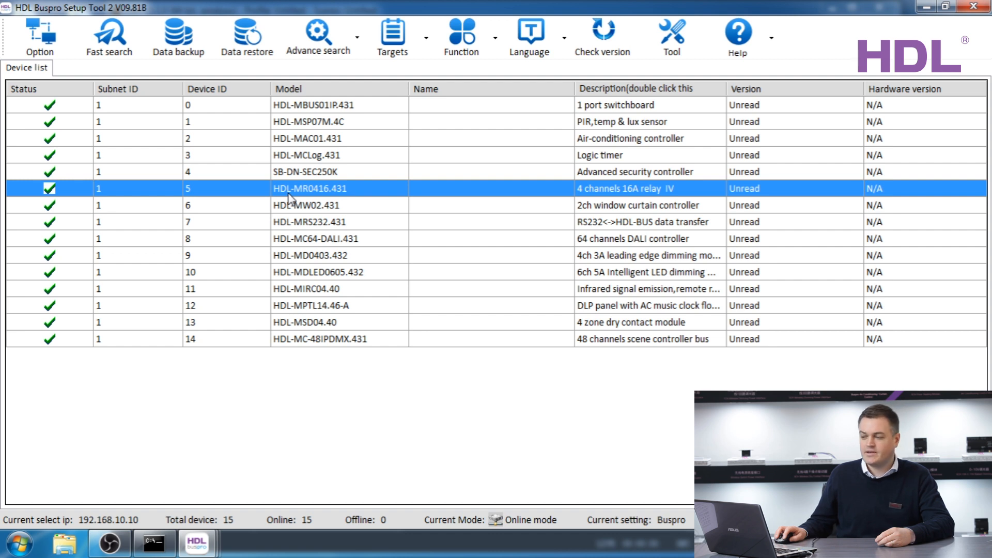
right_click(289, 194)
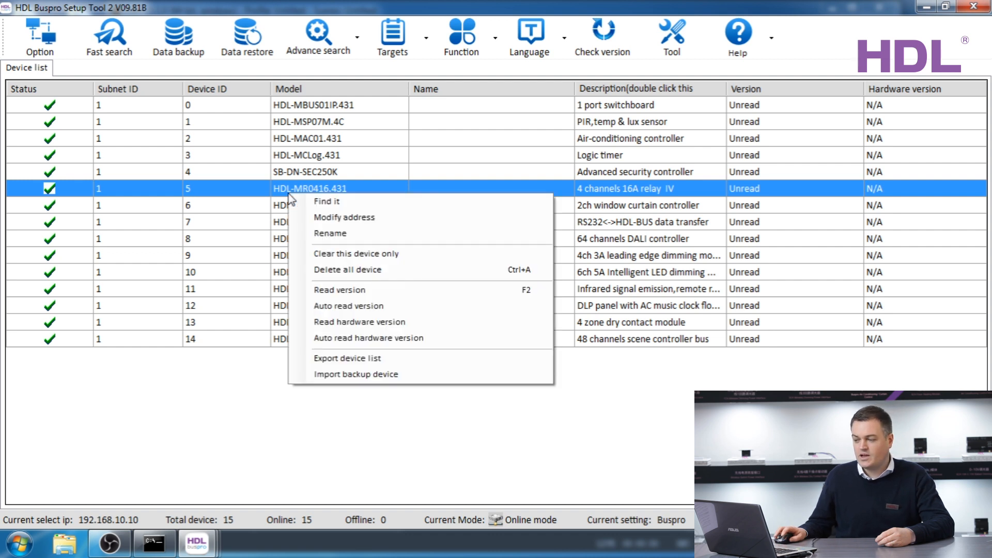
click(345, 290)
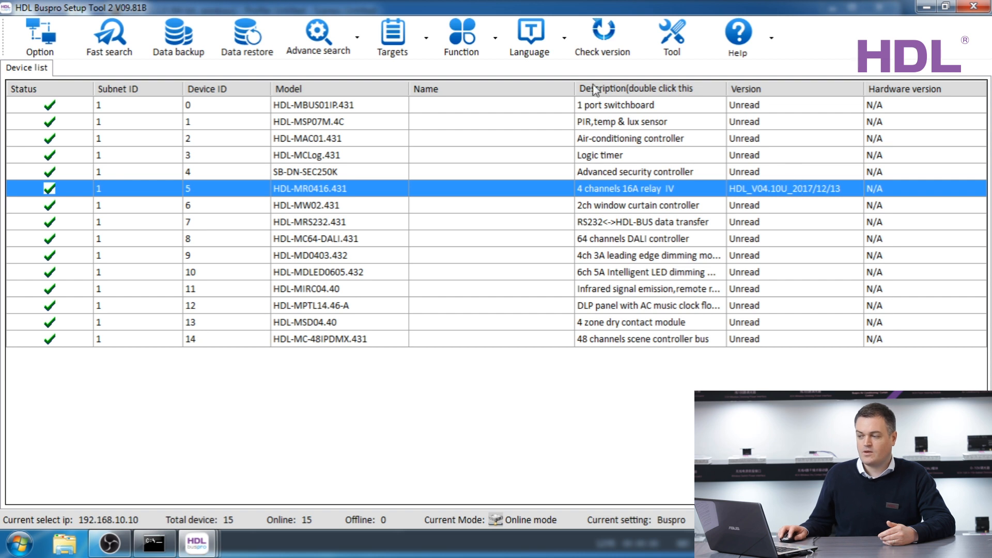
- Open the device firmware upgrade tool, target subnet ID 1, device ID 5, and read its device type
click(469, 45)
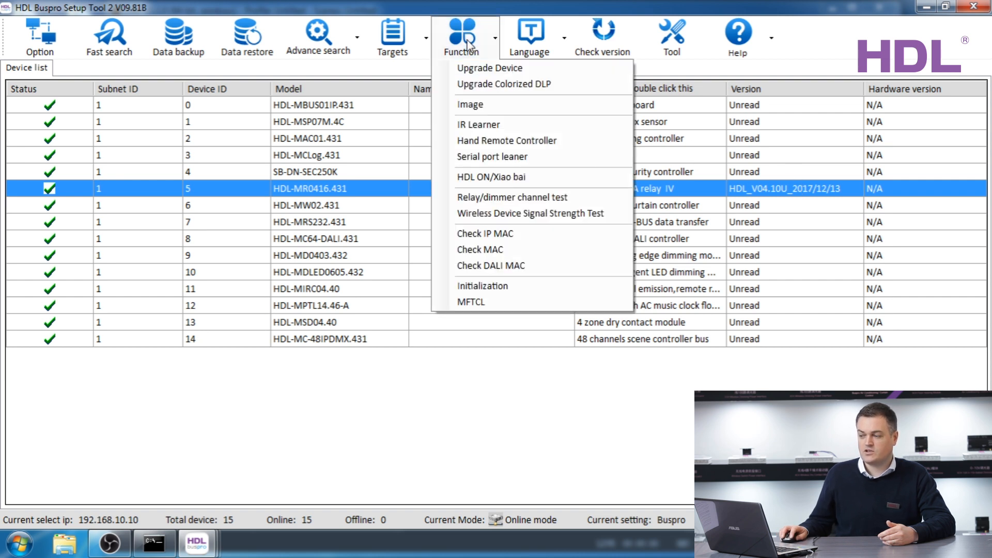
click(484, 72)
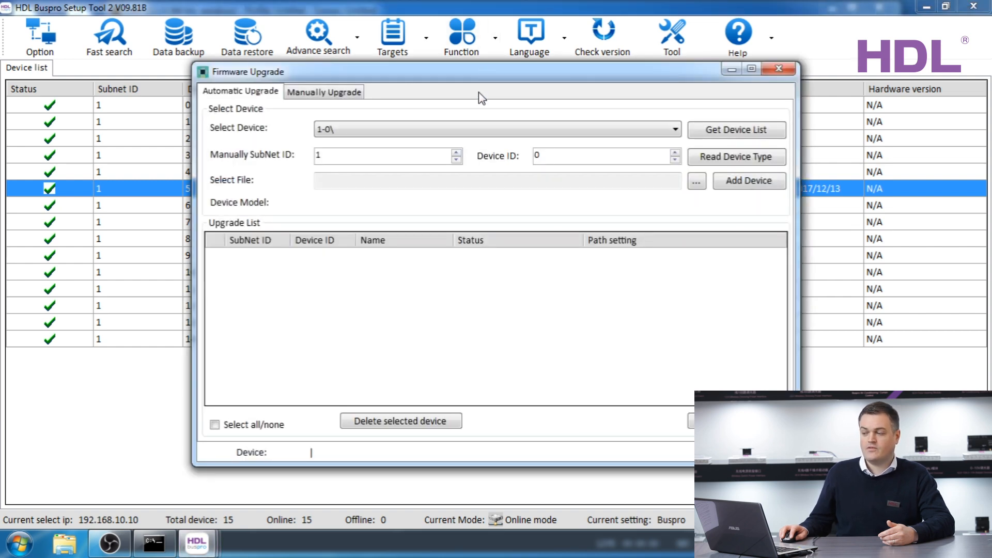
drag(483, 72, 556, 239)
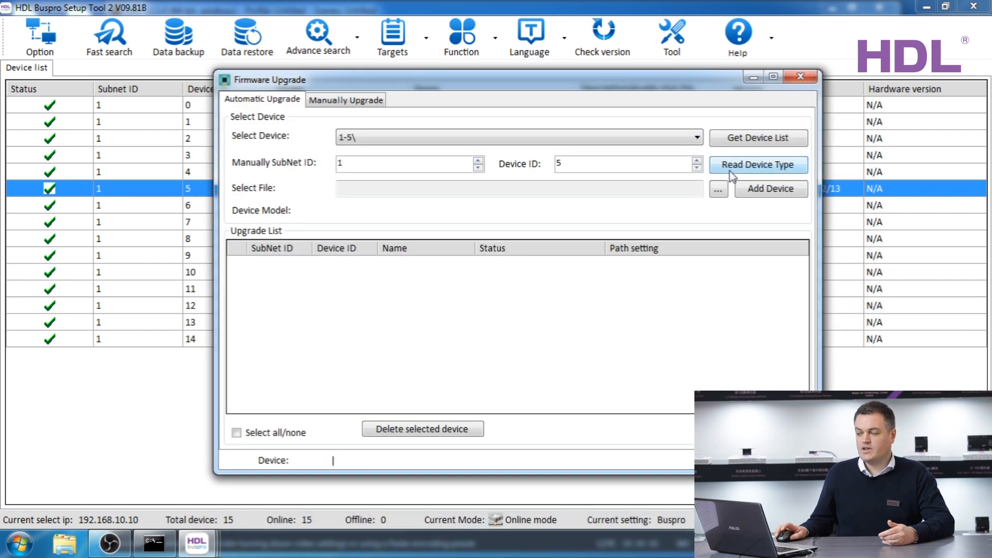
click(730, 172)
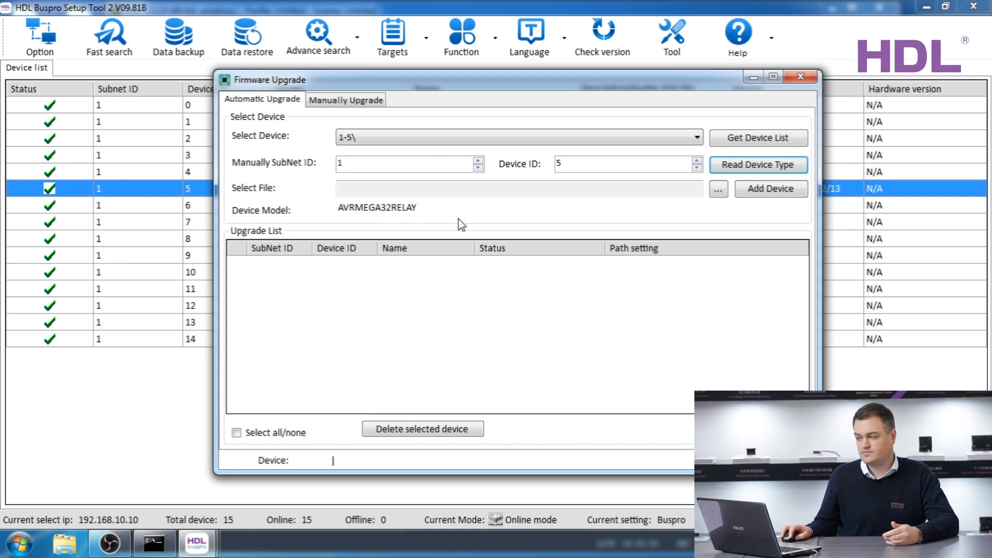
- Choose the desktop file FW-HDL-MR0416.431_V04.10U(2016-05-23).bin and add the relay with it to the upgrade list
click(718, 192)
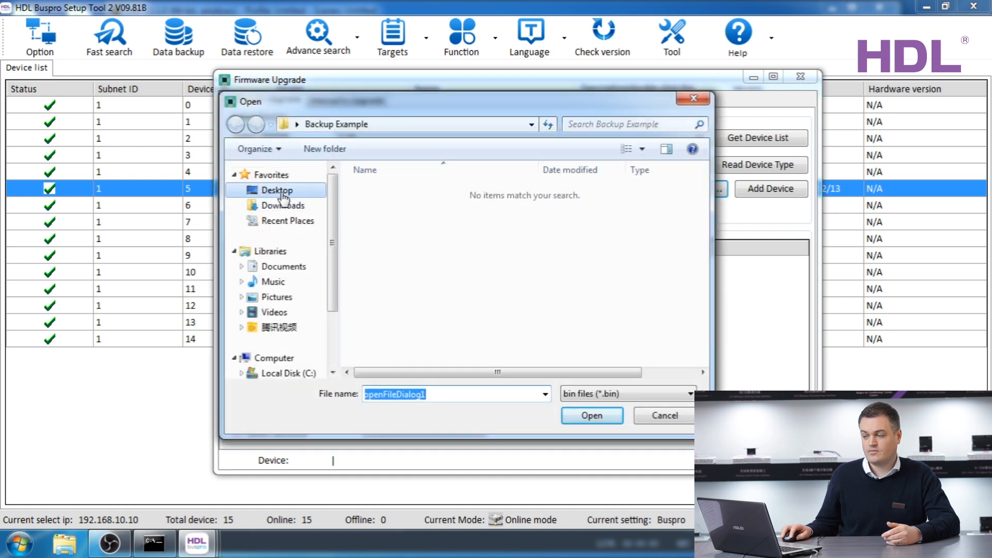
click(279, 192)
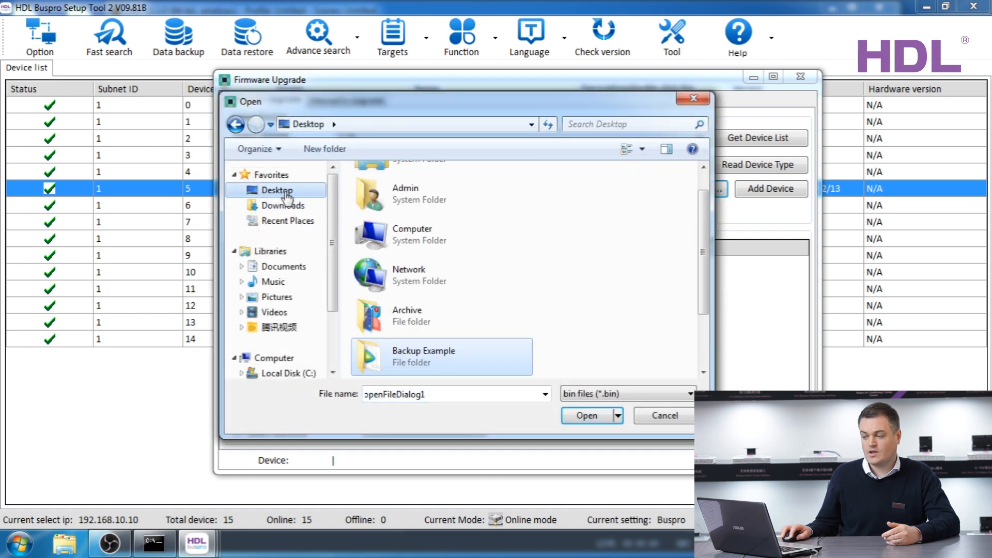
click(702, 344)
click(424, 359)
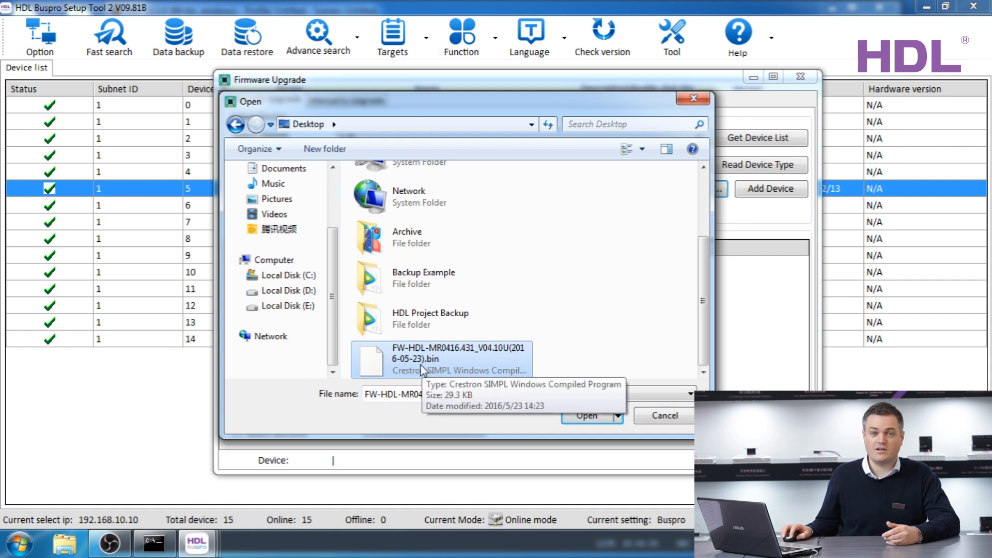
double_click(420, 368)
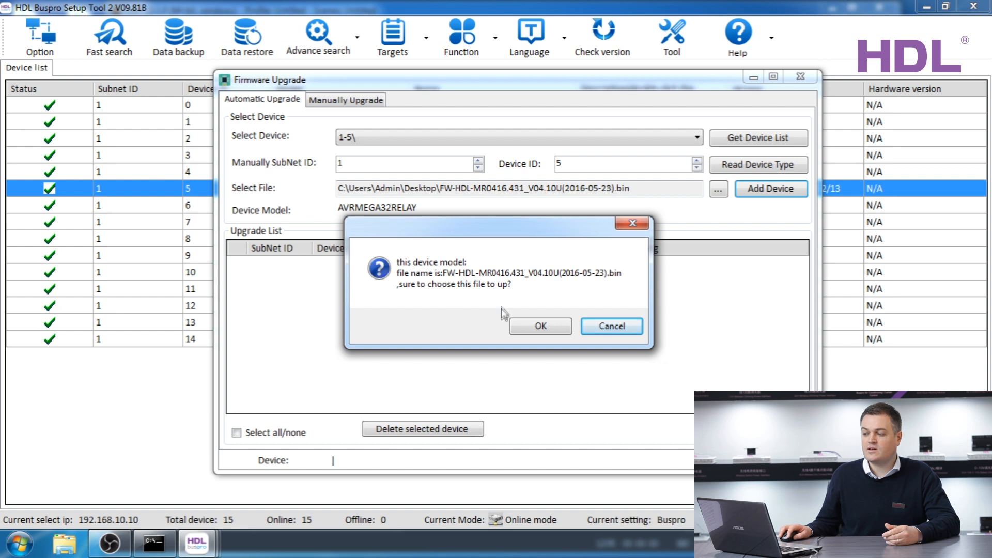
click(527, 327)
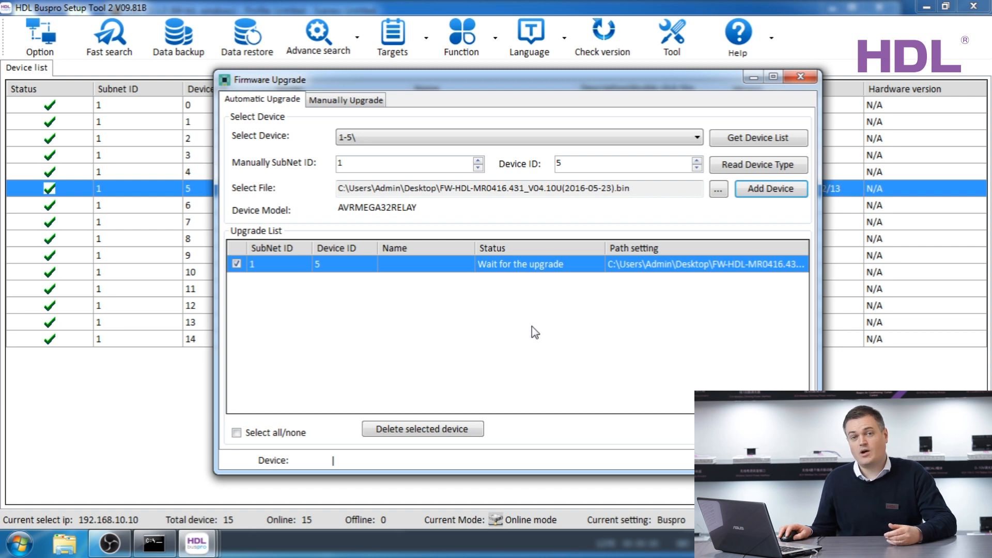
- Run the firmware upgrade for the listed device at subnet ID 1, device ID 5
click(433, 138)
click(432, 137)
click(627, 186)
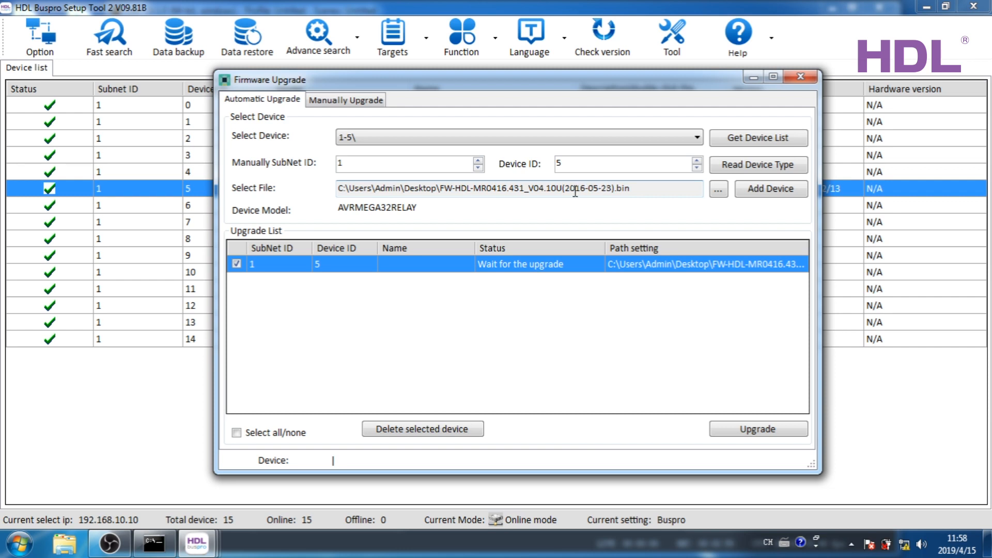
click(741, 431)
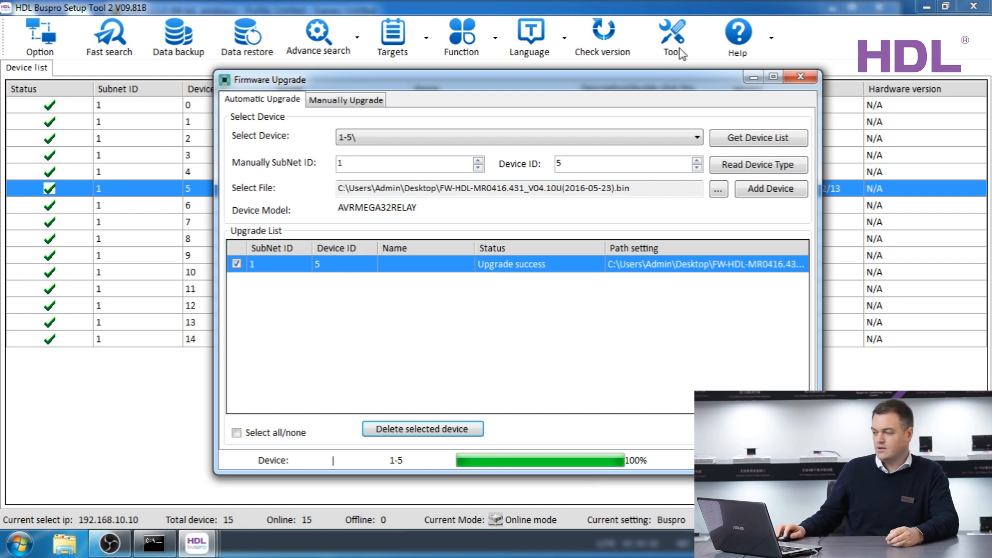
- Close the firmware upgrade tool and reread the firmware version of the HDL-MR0416.431 relay
click(802, 77)
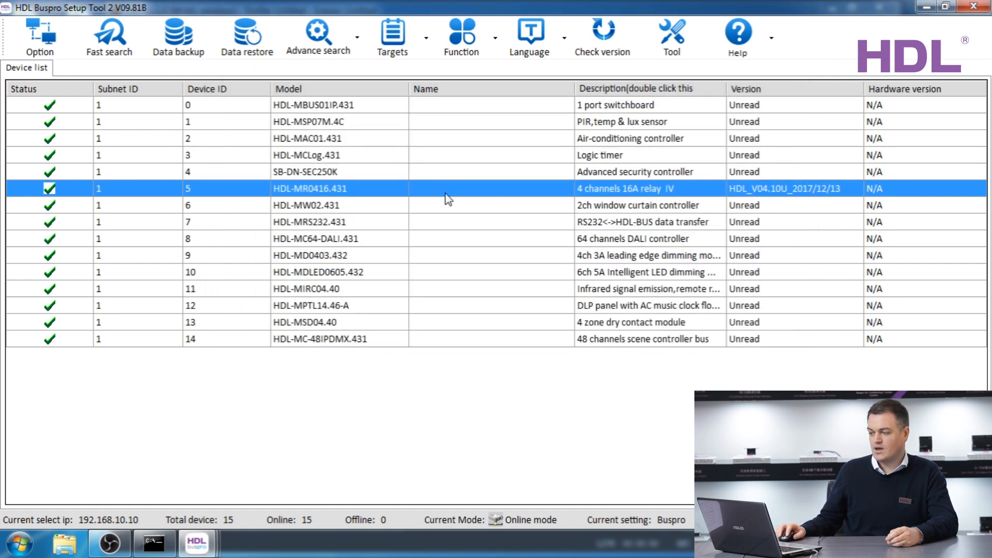
right_click(383, 193)
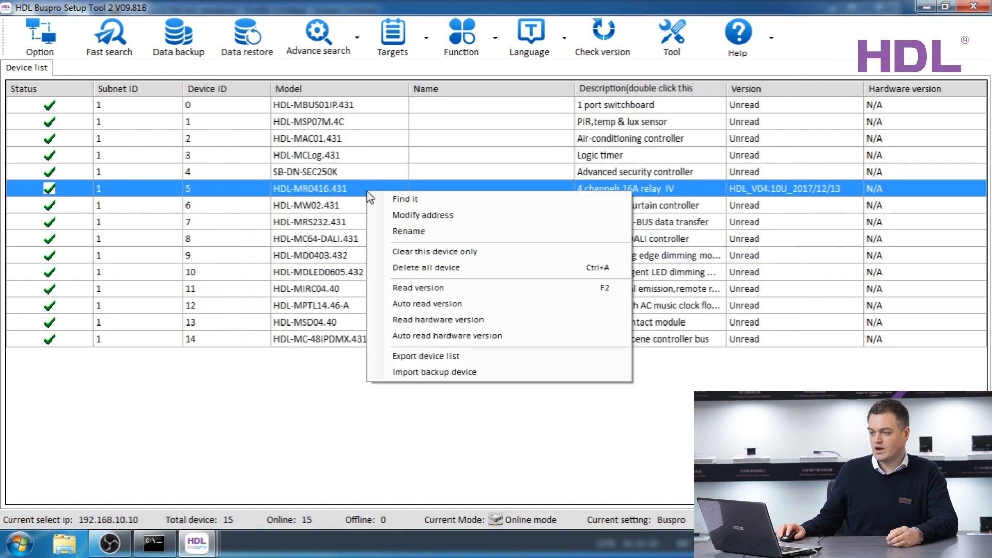
click(414, 292)
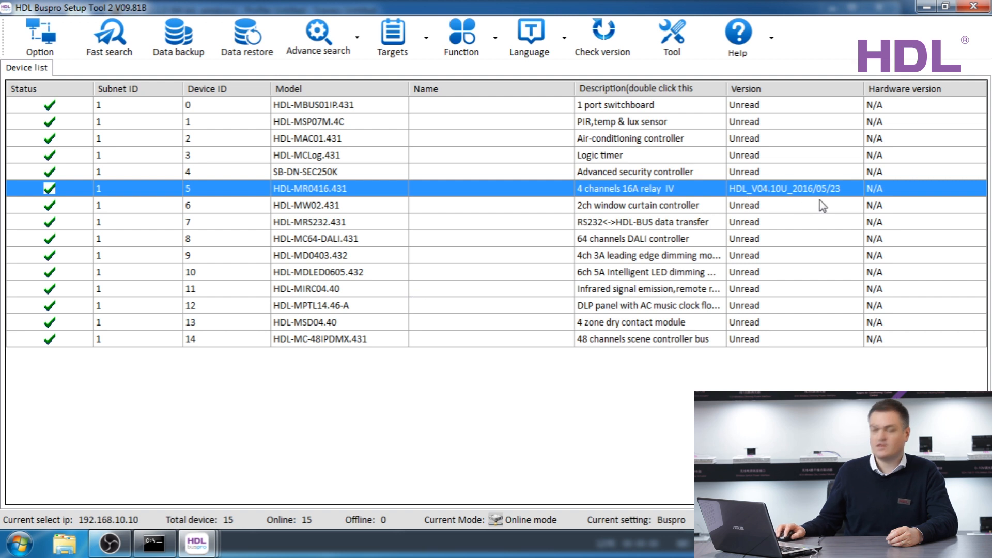
- Clear only the HDL-MR0416.431 relay from the device list, and find it again with a fast search
right_click(282, 194)
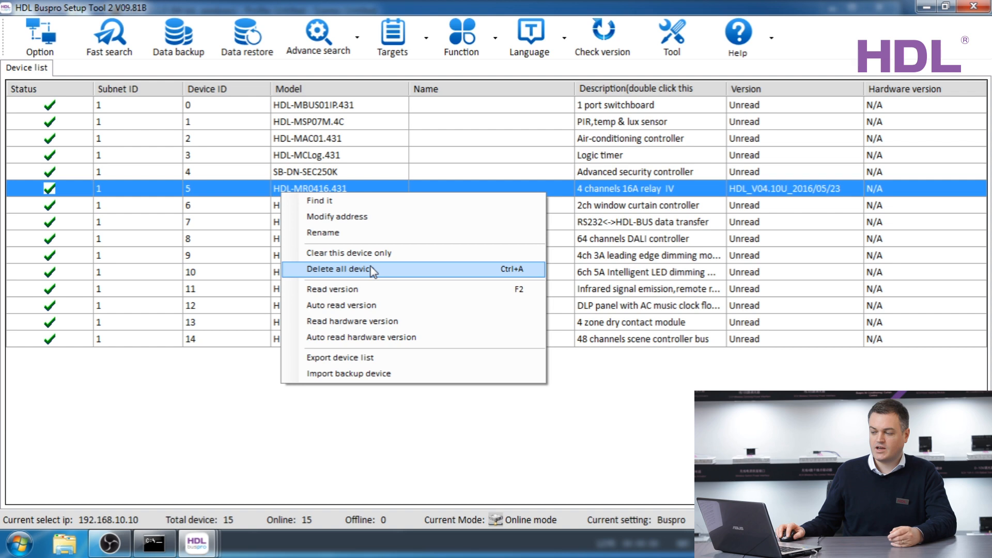
click(365, 253)
click(107, 46)
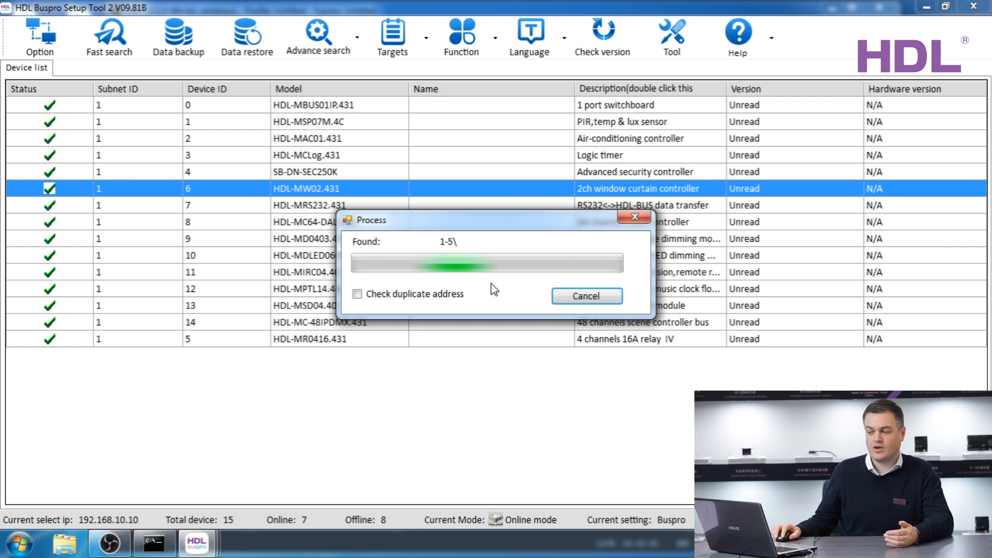
click(577, 302)
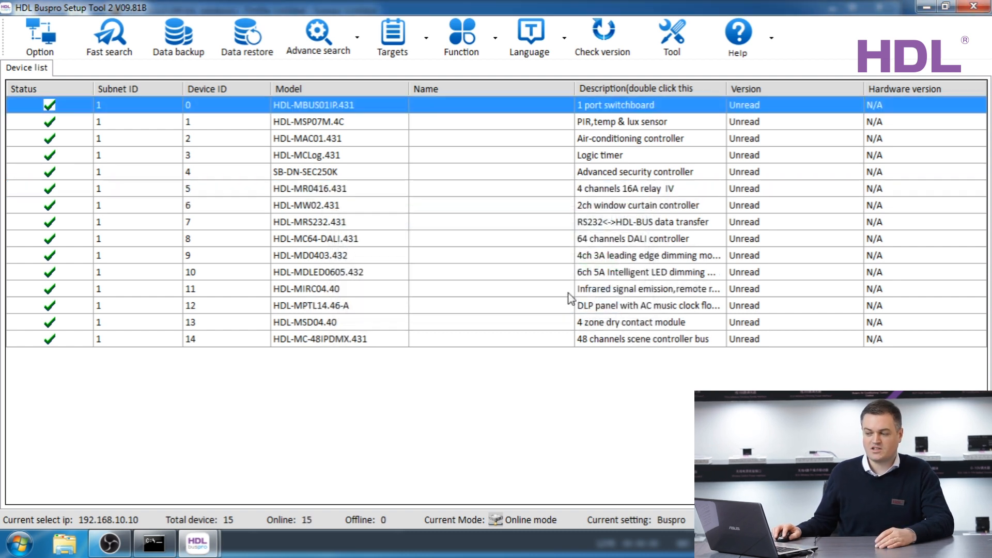
click(324, 193)
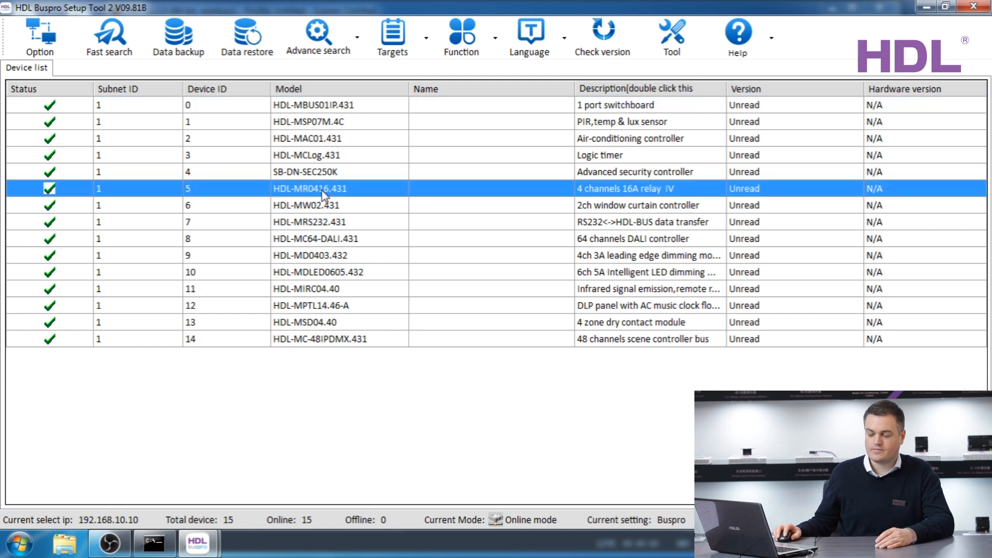